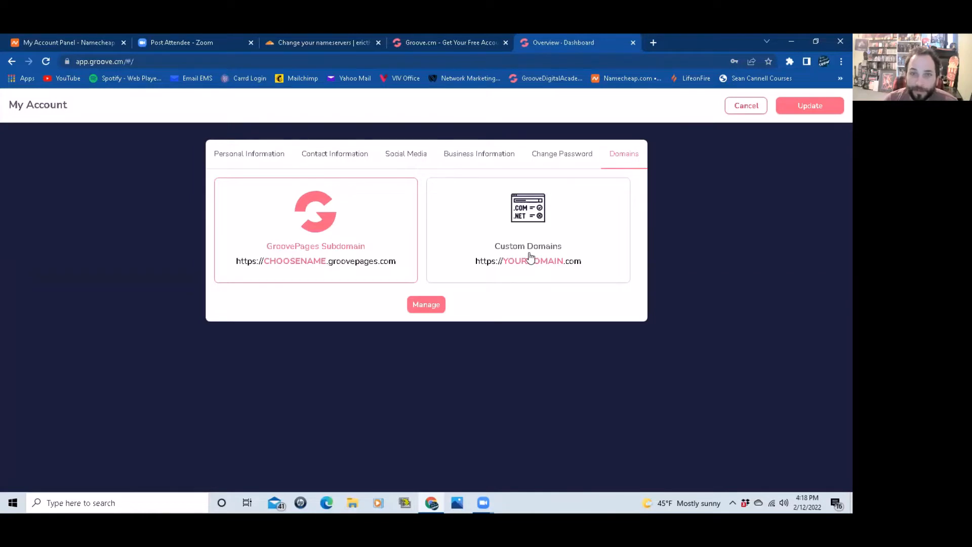
Open the management page for Custom Domains and start adding a domain
click(549, 250)
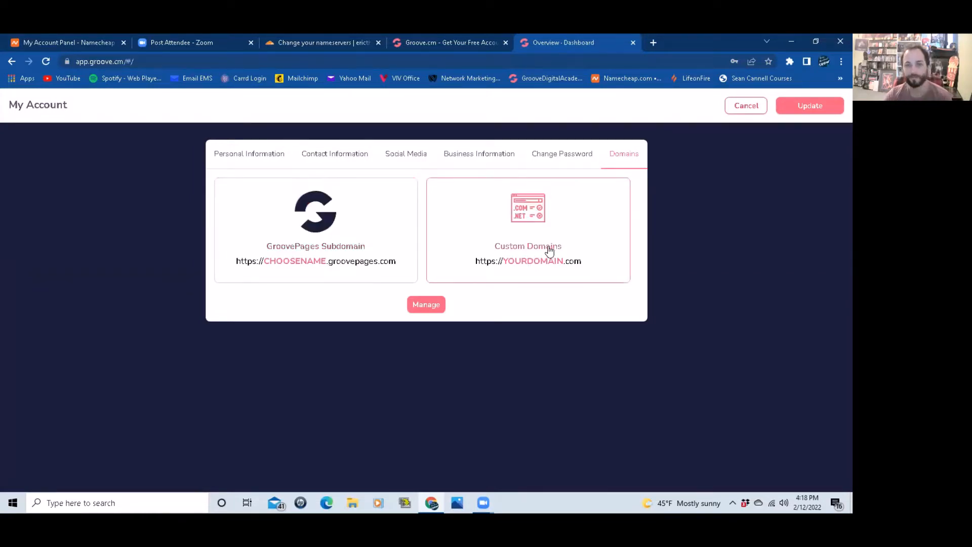
click(435, 304)
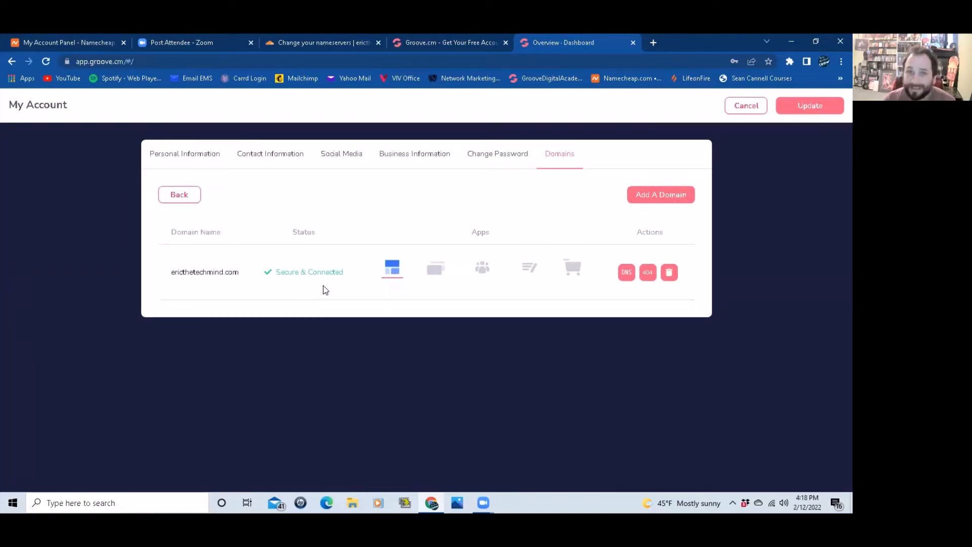
click(665, 197)
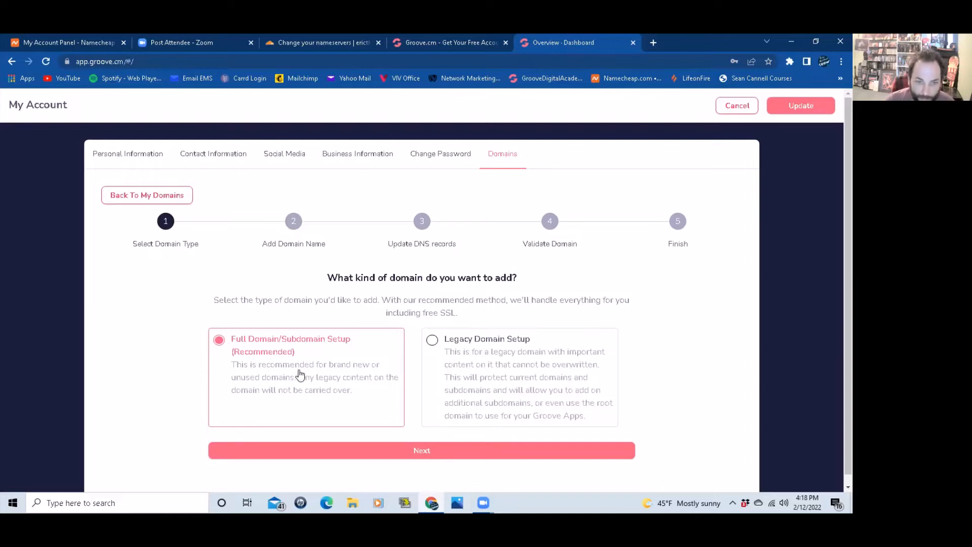
Compare the two domain types, choose Legacy Domain Setup, and read its note about enabling SSL on subdomains
drag(299, 375, 352, 390)
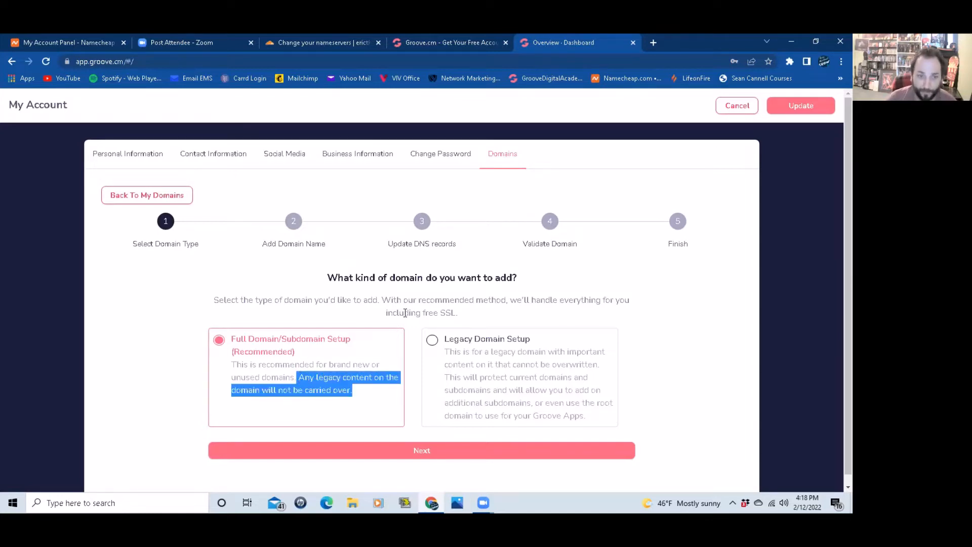
click(438, 341)
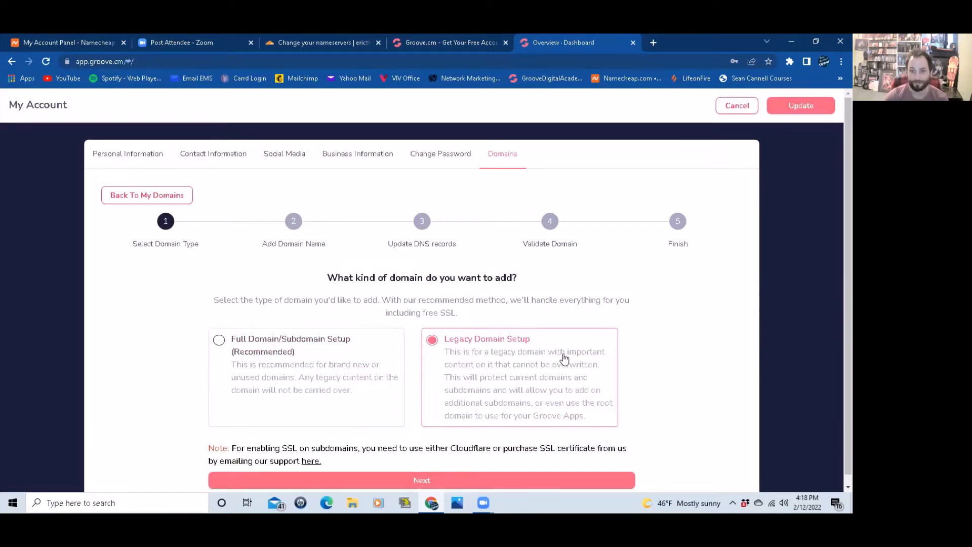
scroll(557, 357, down, 1)
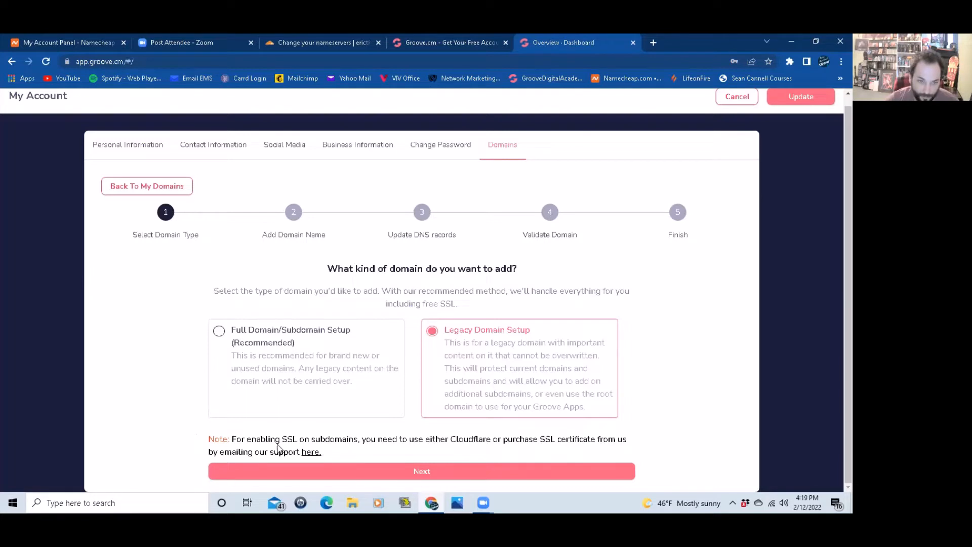
drag(324, 452, 197, 438)
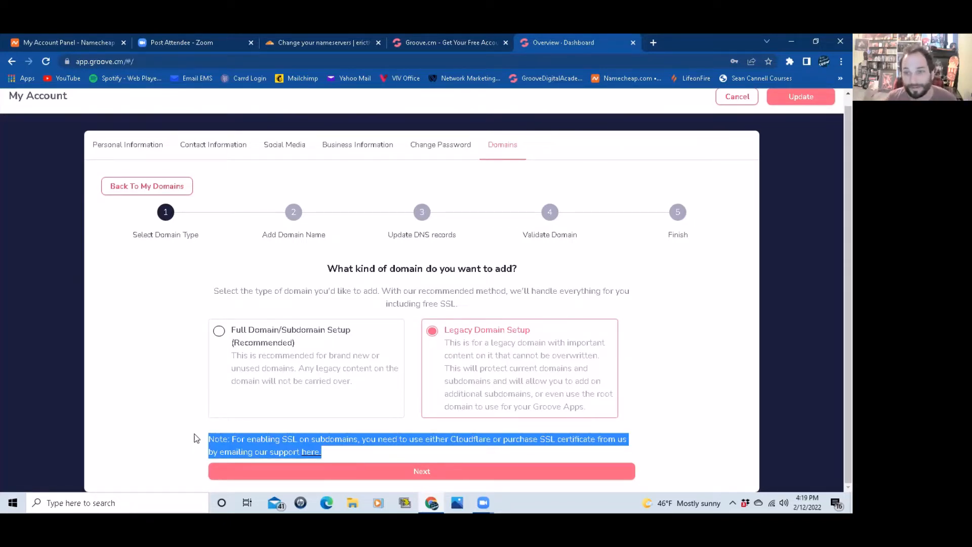
click(196, 438)
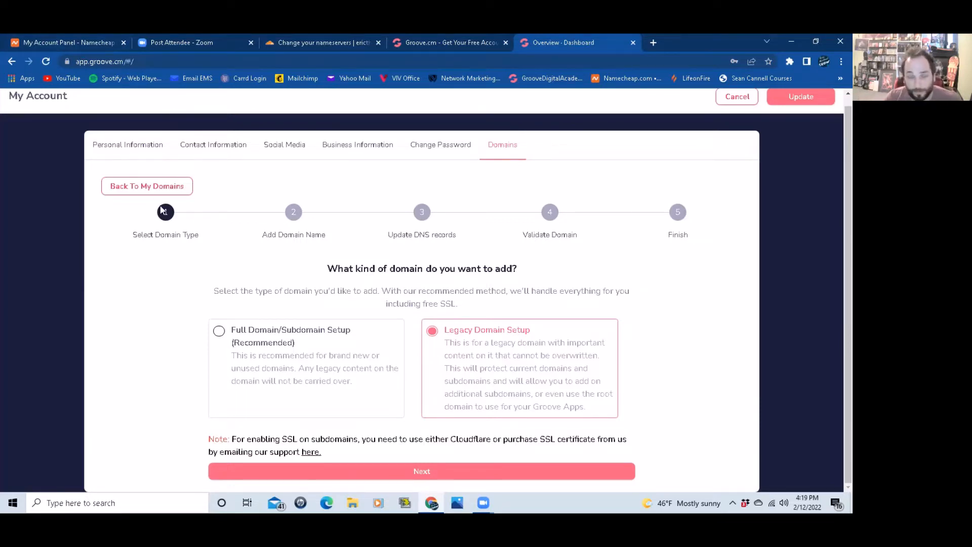
Look over the Namecheap account dashboard and the Groove.cm home page, returning to the Groove domain setup
click(28, 41)
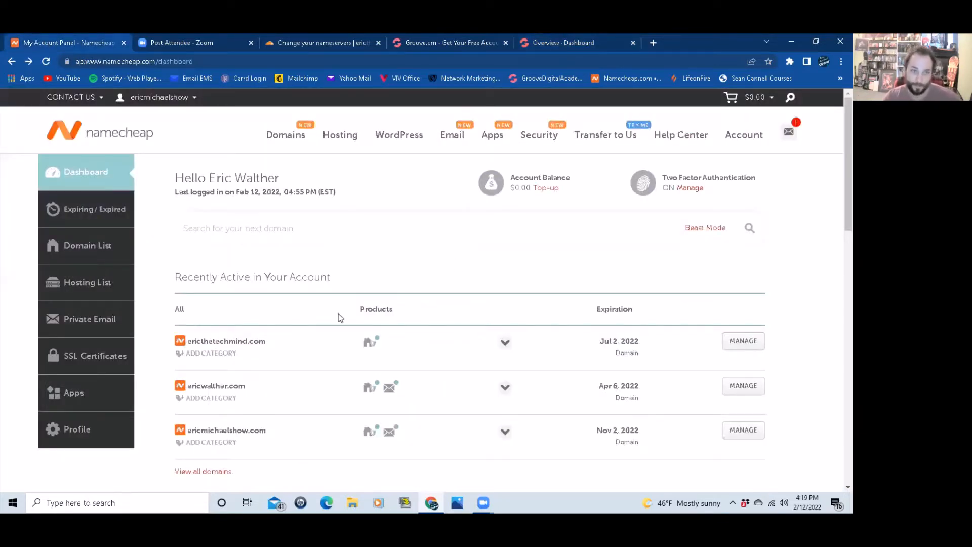
scroll(197, 354, down, 1)
scroll(363, 220, down, 2)
scroll(348, 305, up, 3)
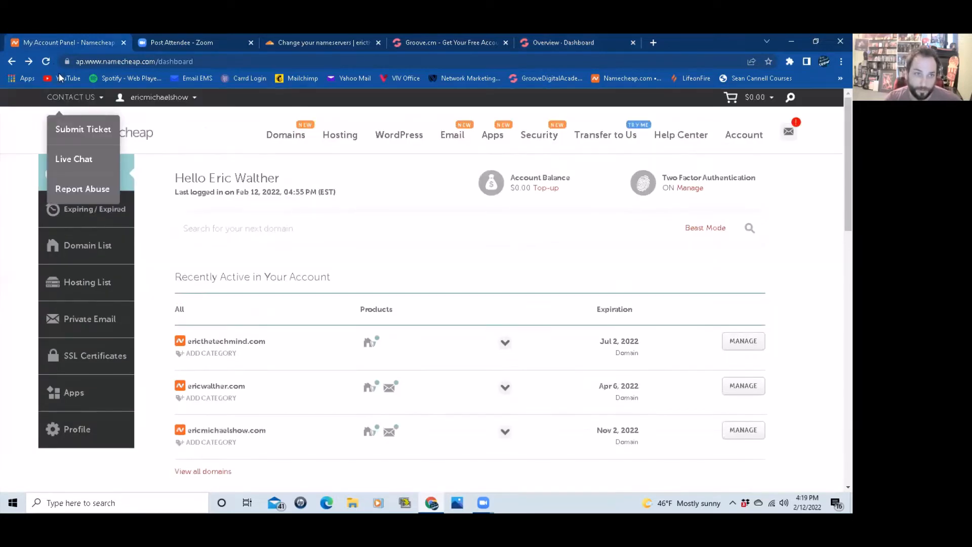
click(451, 38)
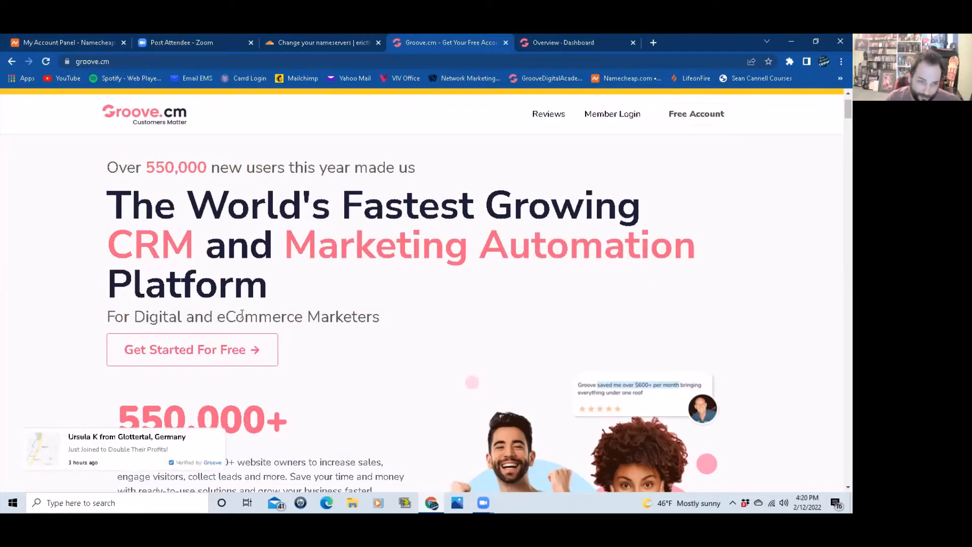
scroll(316, 316, down, 2)
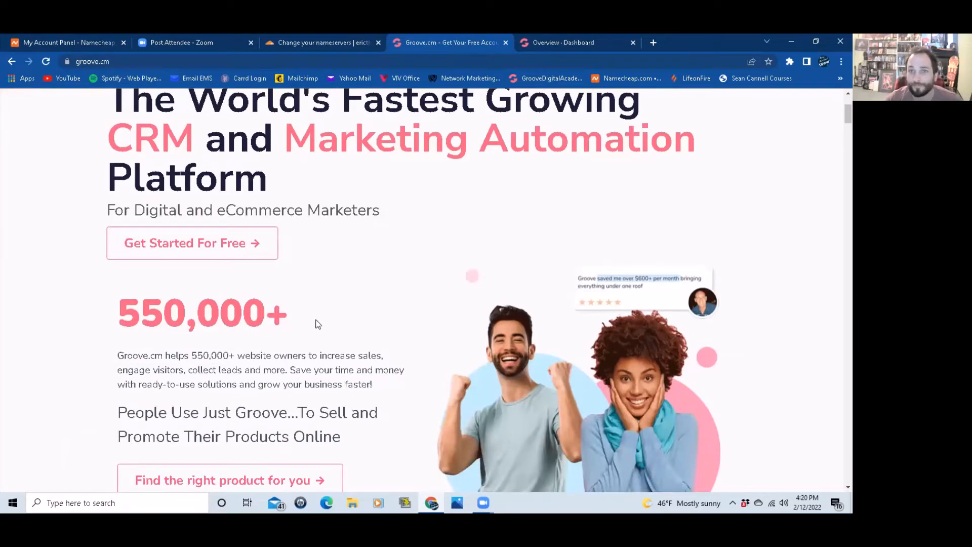
scroll(360, 331, up, 3)
click(582, 42)
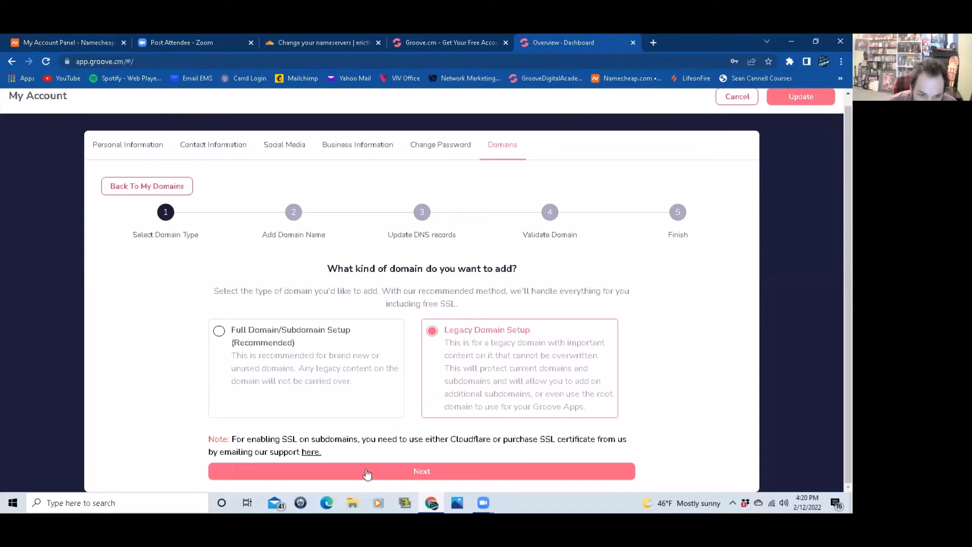
Proceed with the legacy setup and submit EricMichaelSHOW.com as the domain to add
click(436, 473)
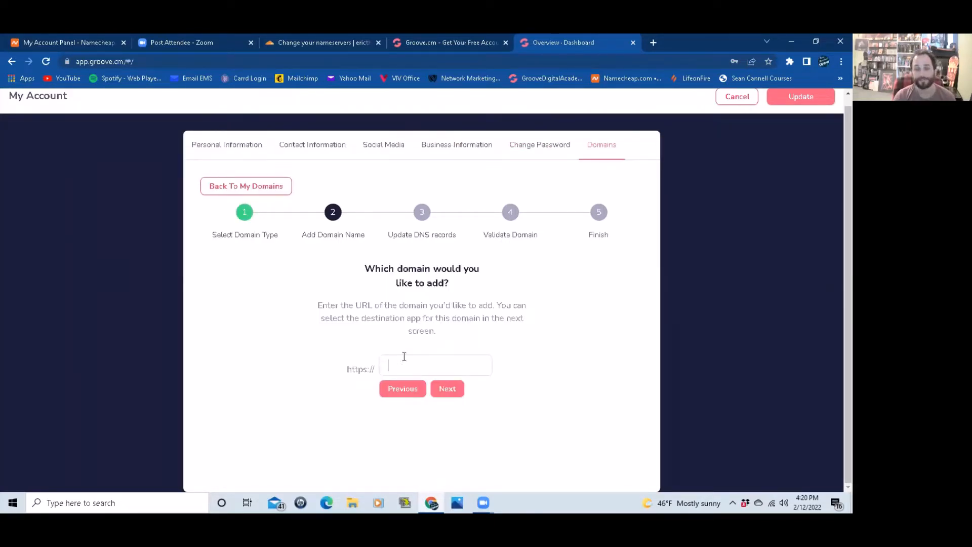
text(EricMichae)
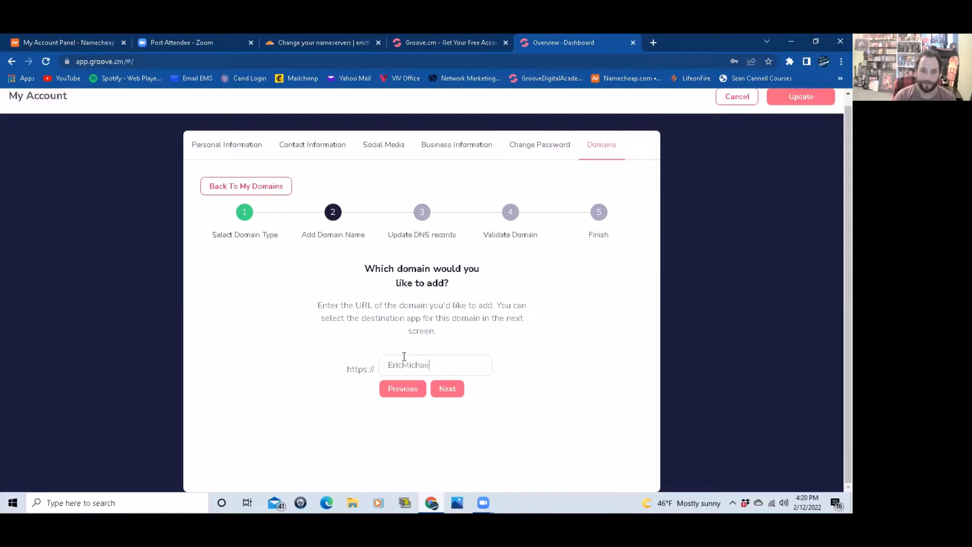
text(lSHW)
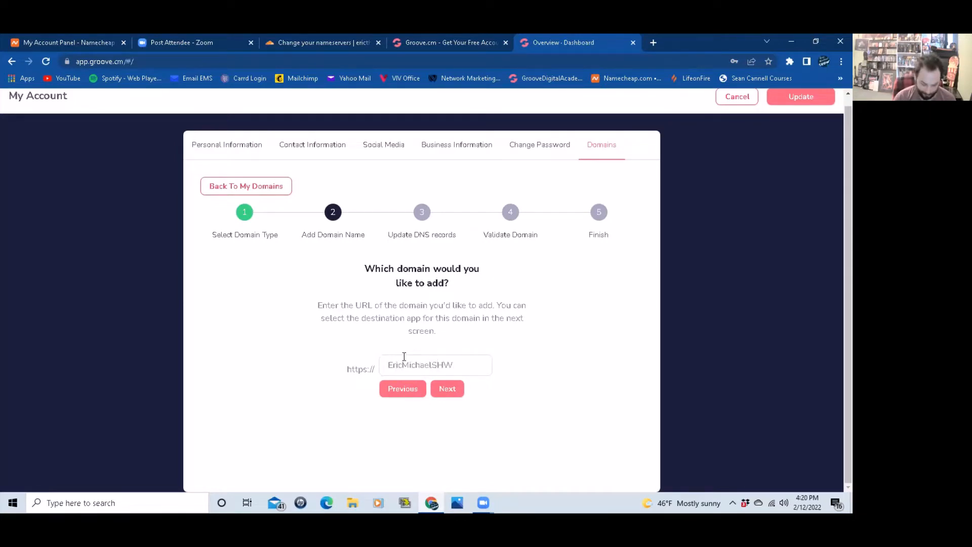
key(BackSpace)
text(OW)
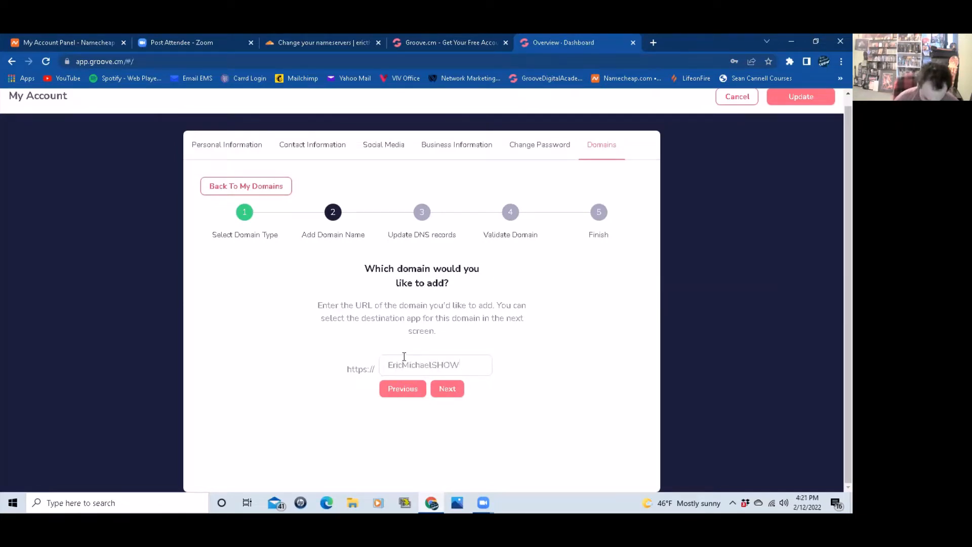
text(.com)
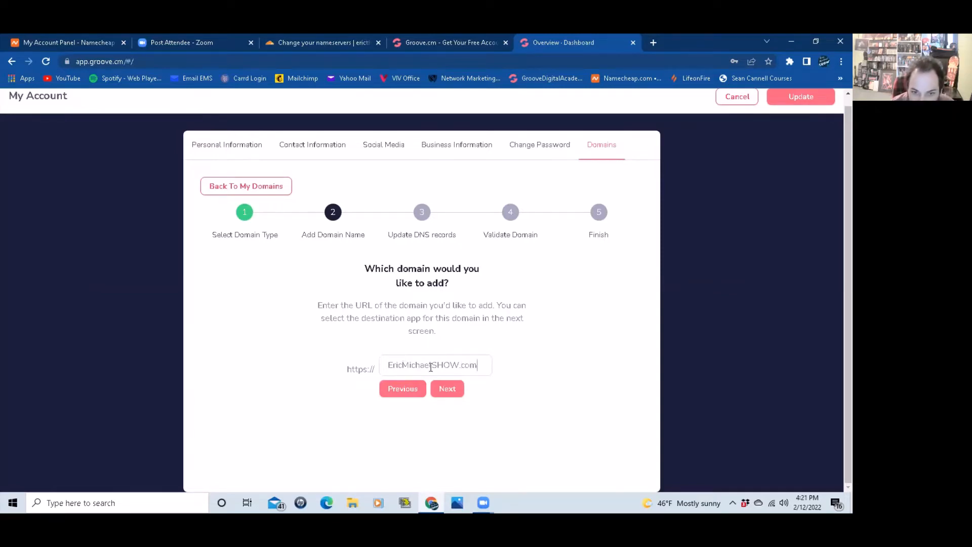
click(446, 388)
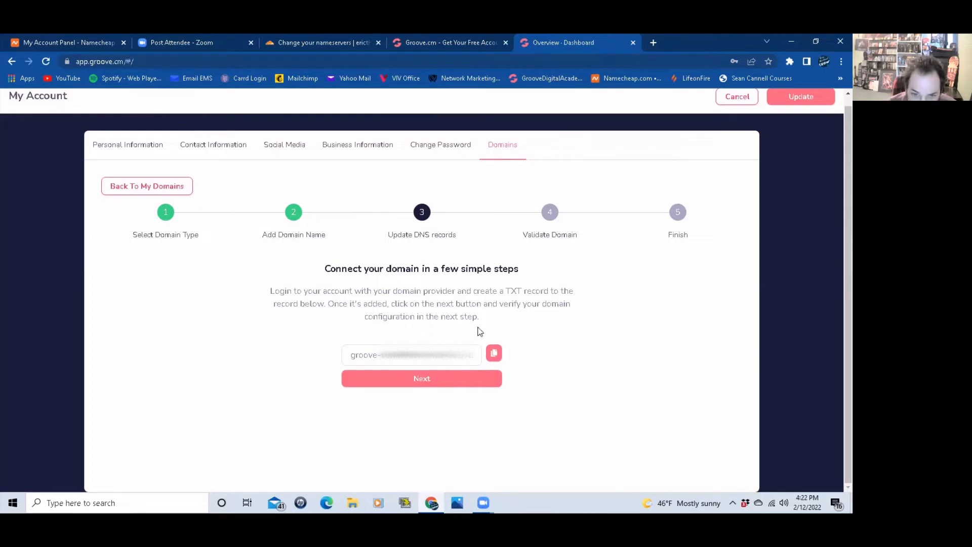
Try to copy the TXT verification record and switch to the Namecheap account panel
click(494, 354)
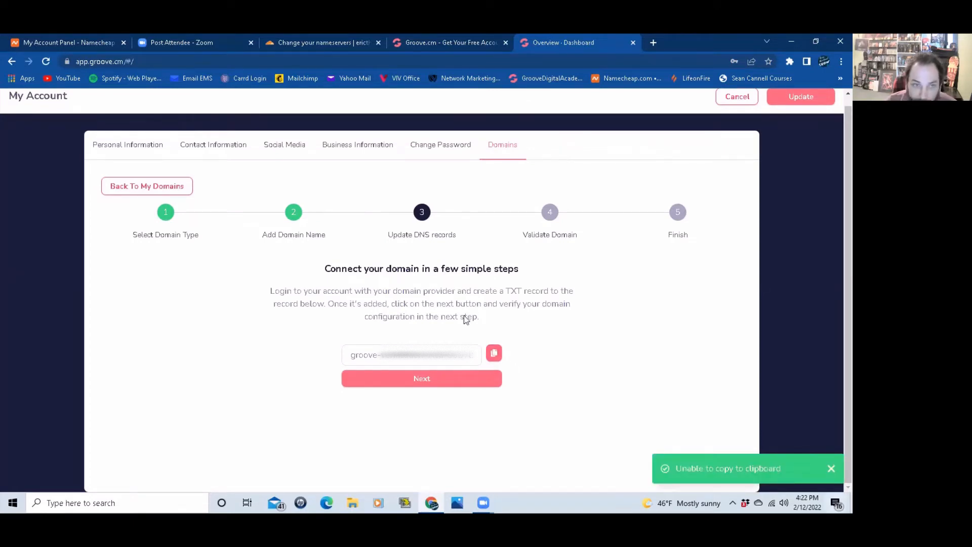
click(55, 40)
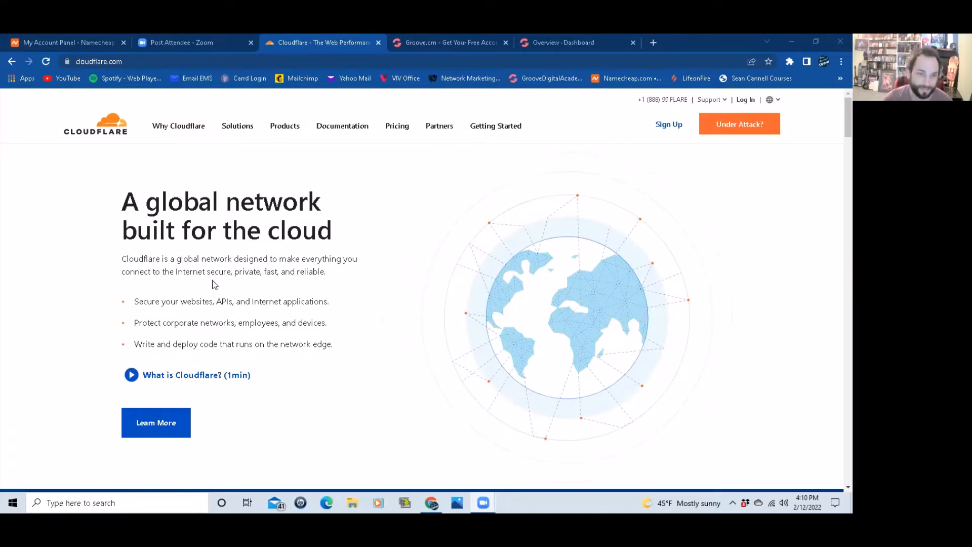
Read Cloudflare's introductory pages and log in to Cloudflare with the prefilled account credentials
drag(177, 271, 303, 273)
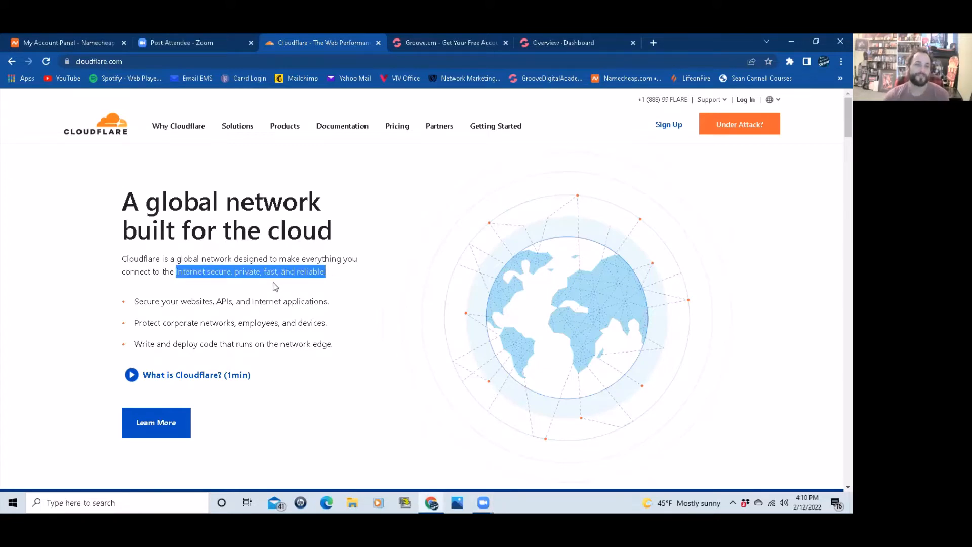
click(144, 311)
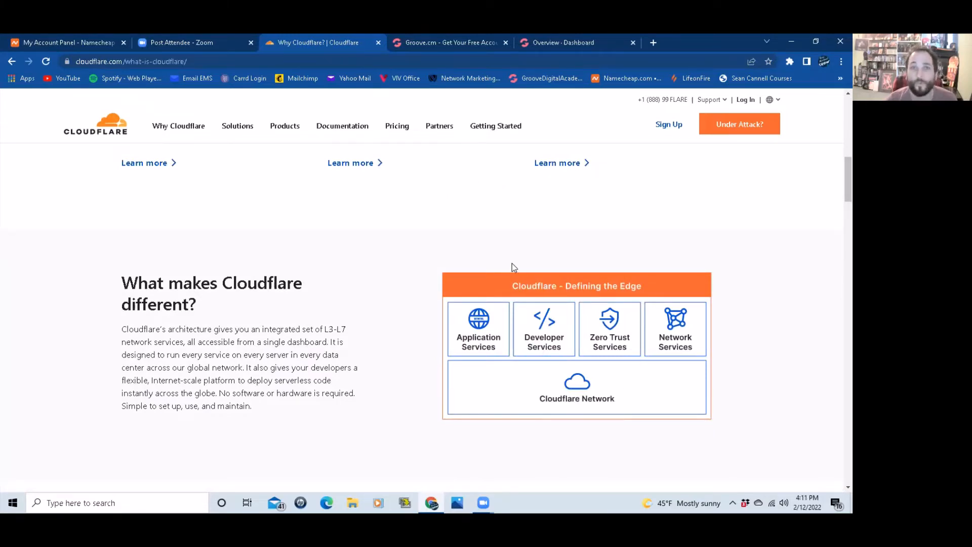
scroll(587, 245, up, 3)
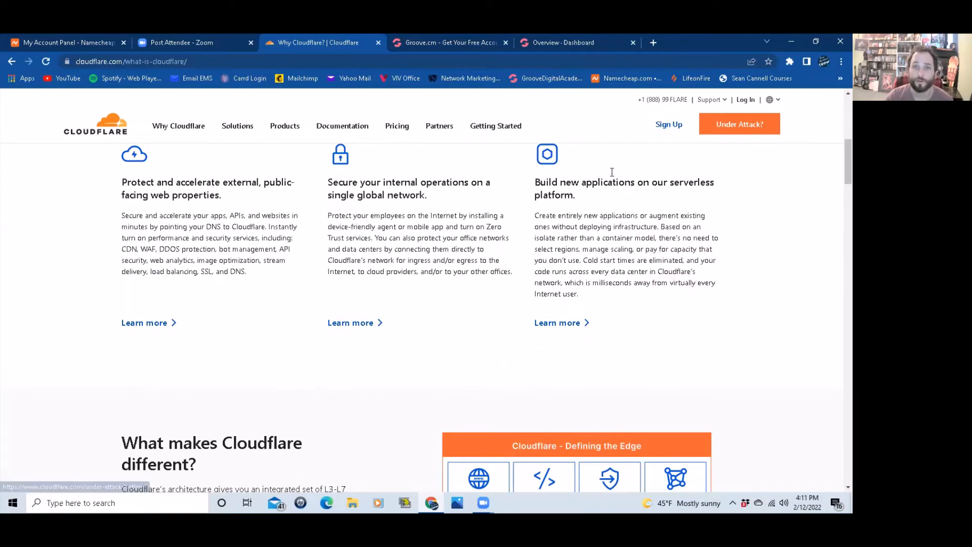
click(745, 99)
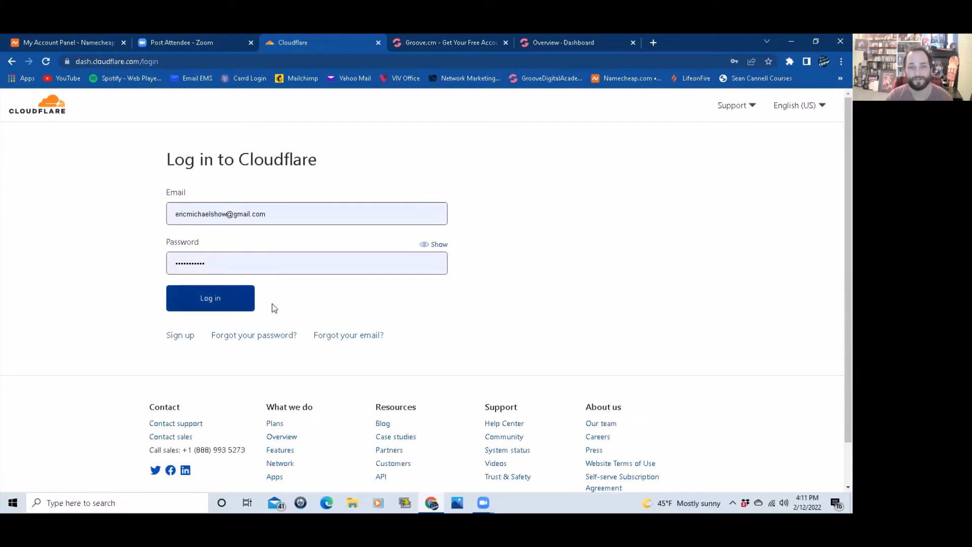
click(251, 307)
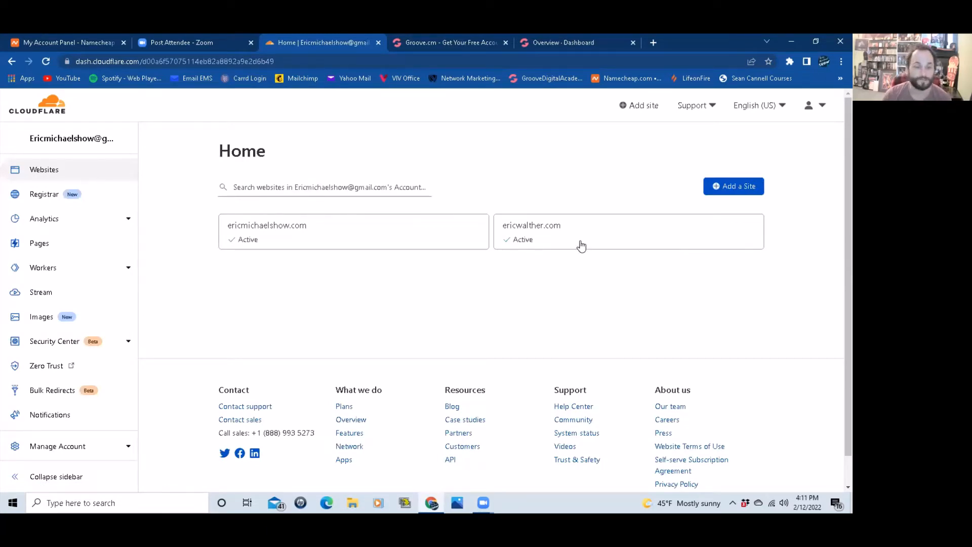
Add ErictheTechMind.com as a new site in the Cloudflare account
click(730, 188)
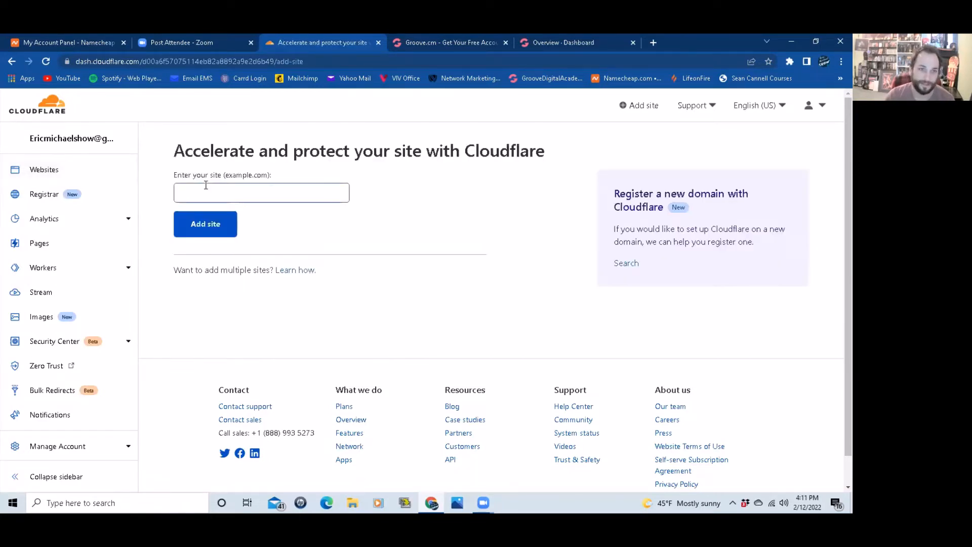
click(259, 199)
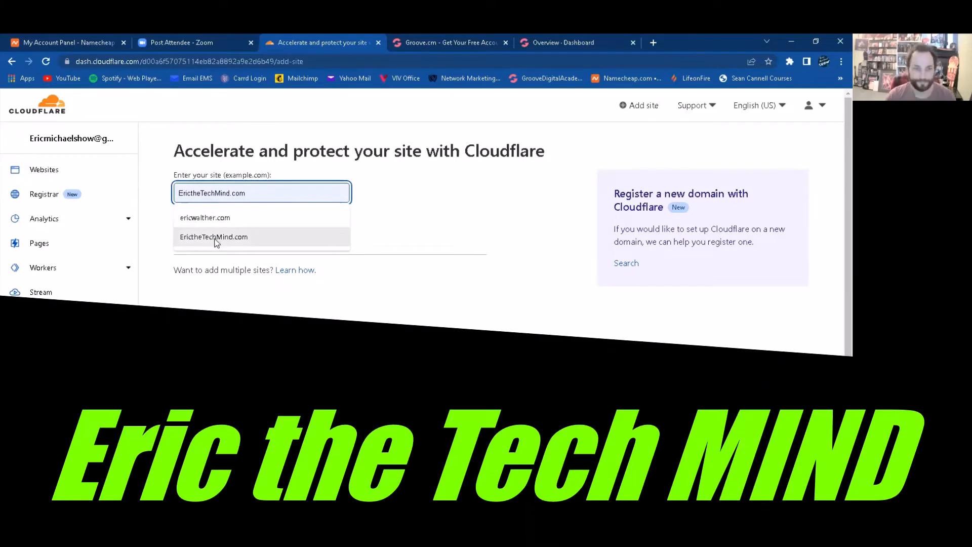
click(213, 237)
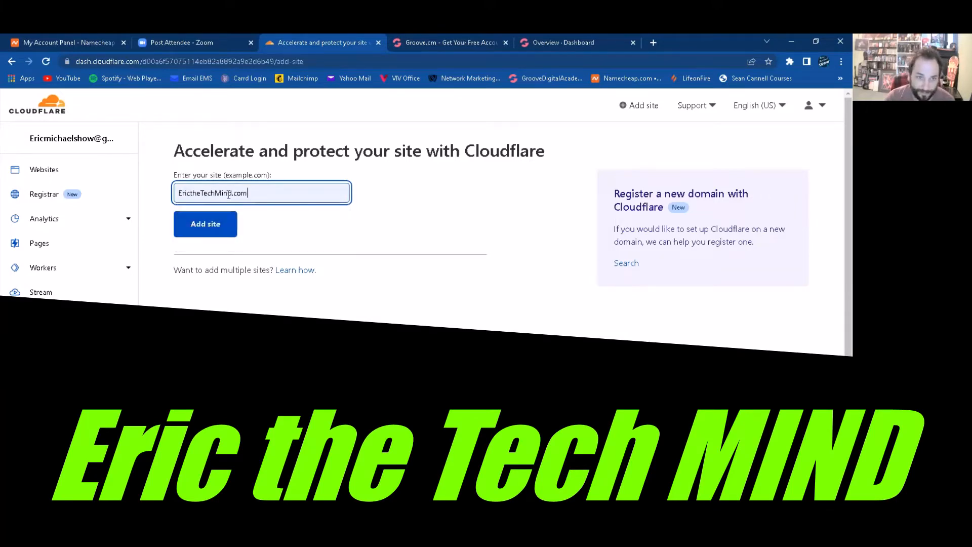
click(204, 224)
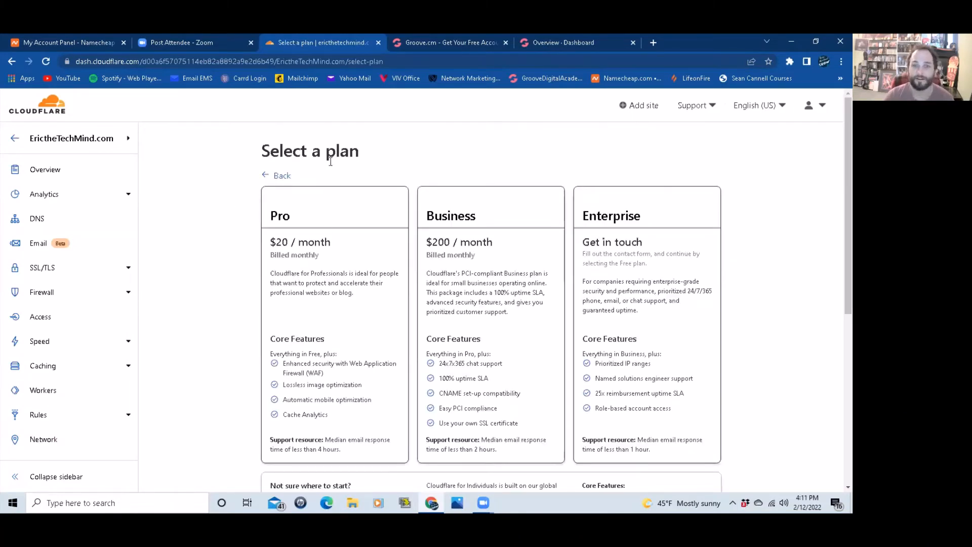
Compare the Pro, Business, Enterprise and Free plans offered for the site
click(388, 324)
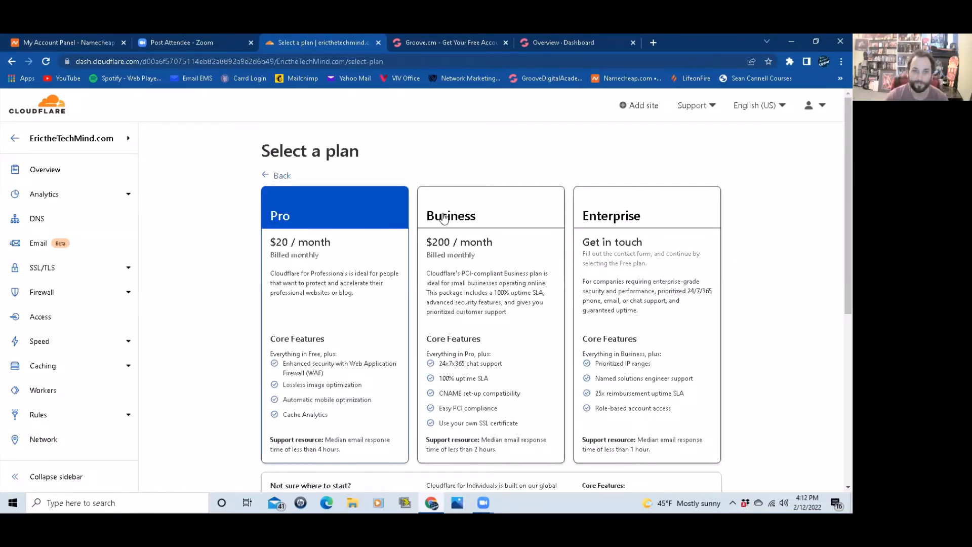
click(445, 218)
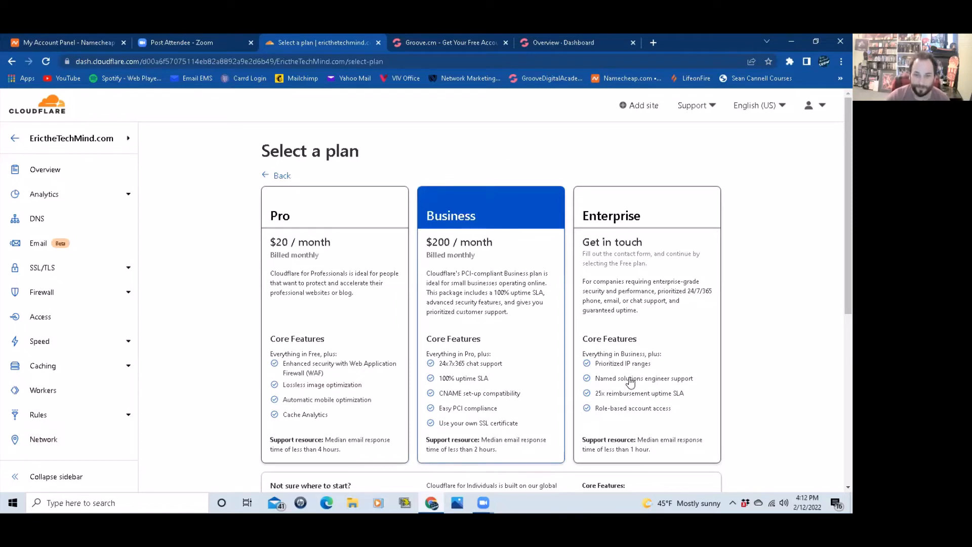
scroll(612, 384, down, 1)
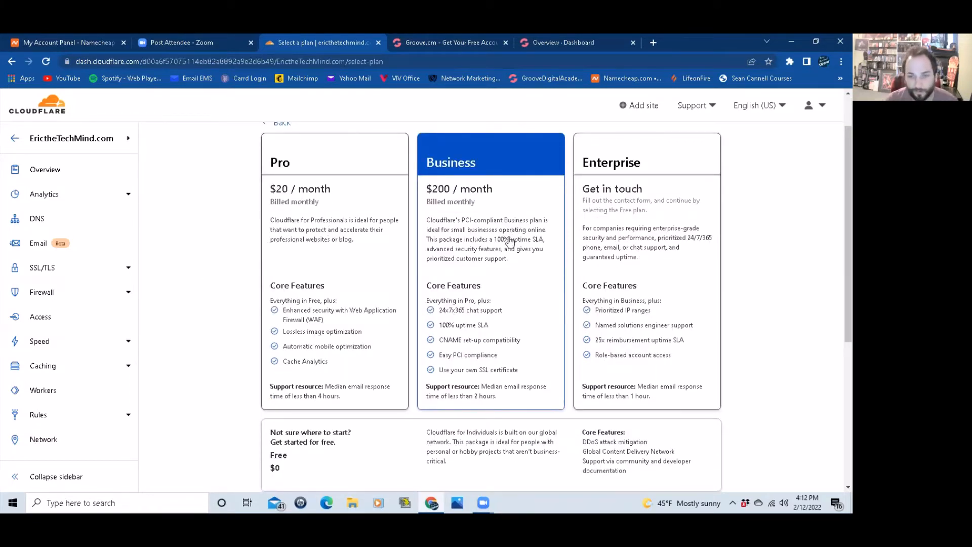
scroll(510, 242, down, 2)
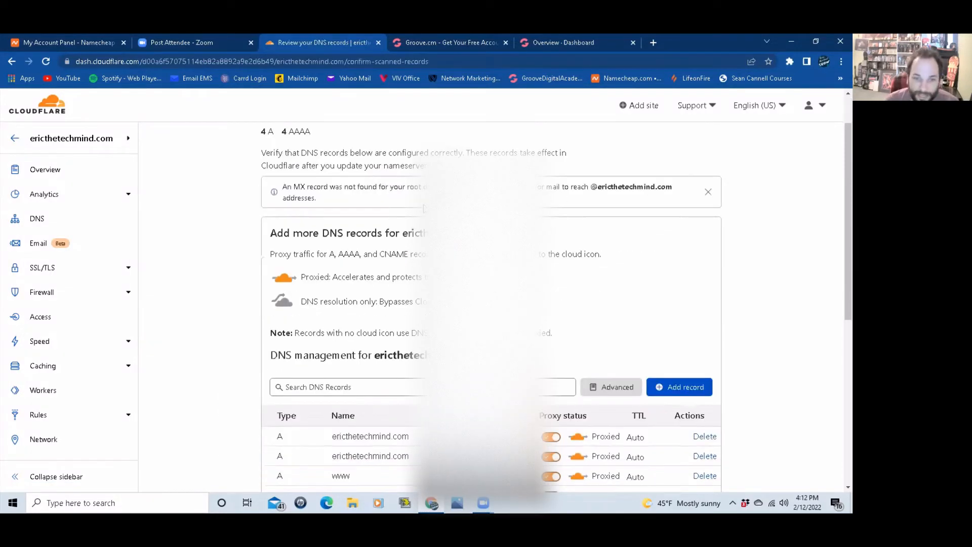
Review the scanned DNS records and the MX notice for ericthetechmind.com, and continue to the nameserver instructions
scroll(419, 204, down, 1)
scroll(418, 204, down, 2)
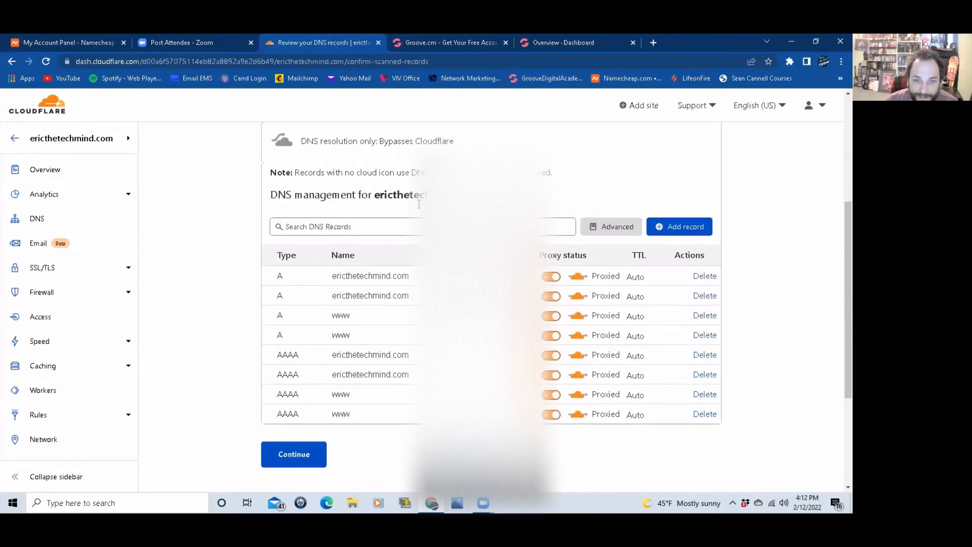
scroll(417, 211, up, 4)
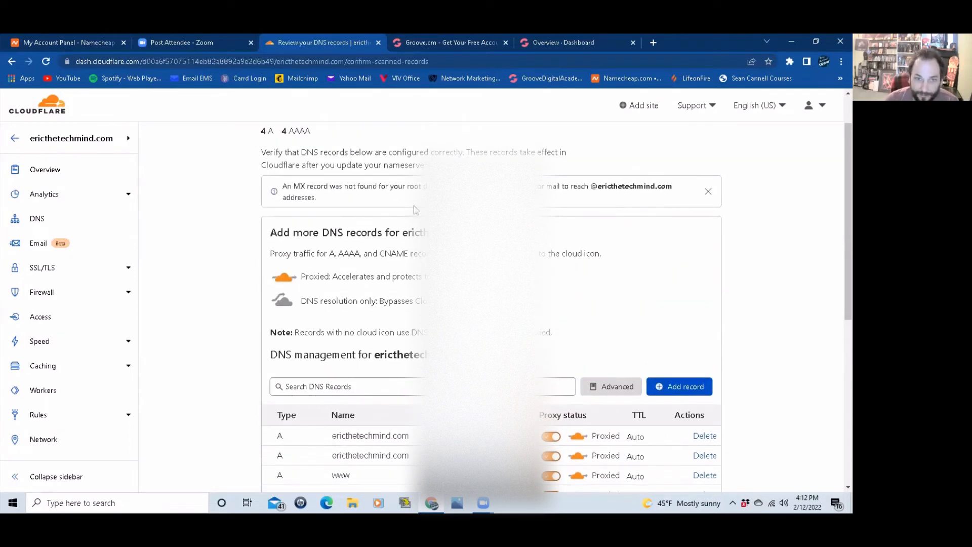
scroll(407, 212, down, 3)
scroll(408, 212, up, 3)
triple_click(309, 250)
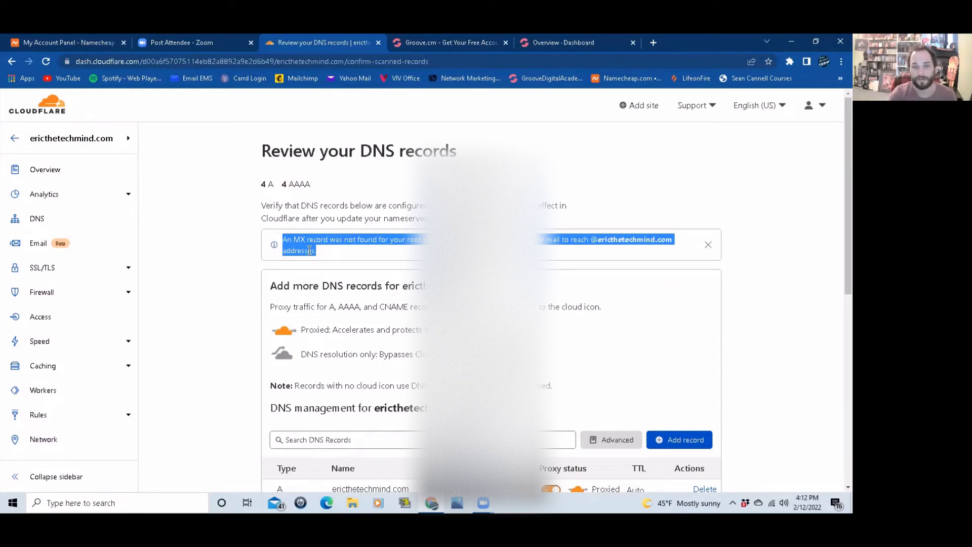
scroll(309, 250, down, 2)
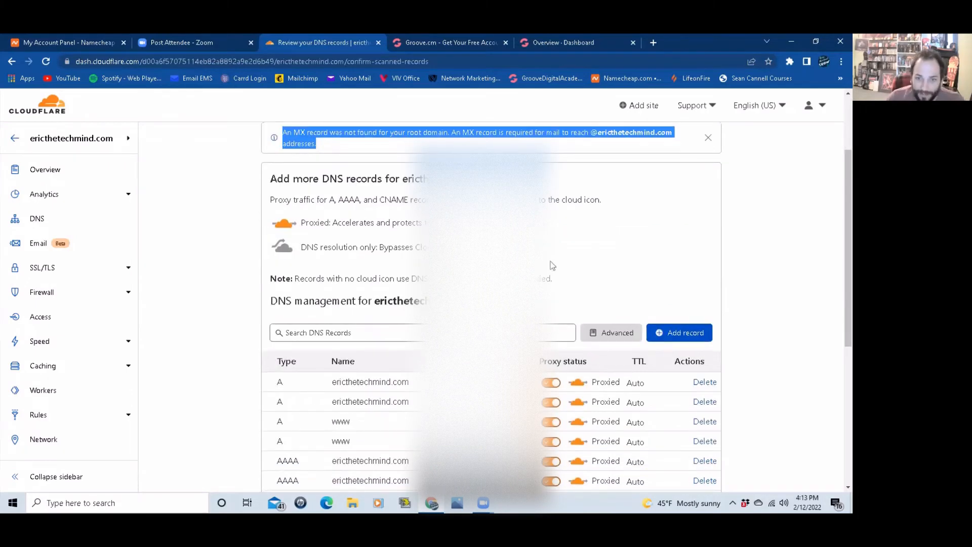
scroll(552, 265, down, 4)
scroll(300, 344, down, 1)
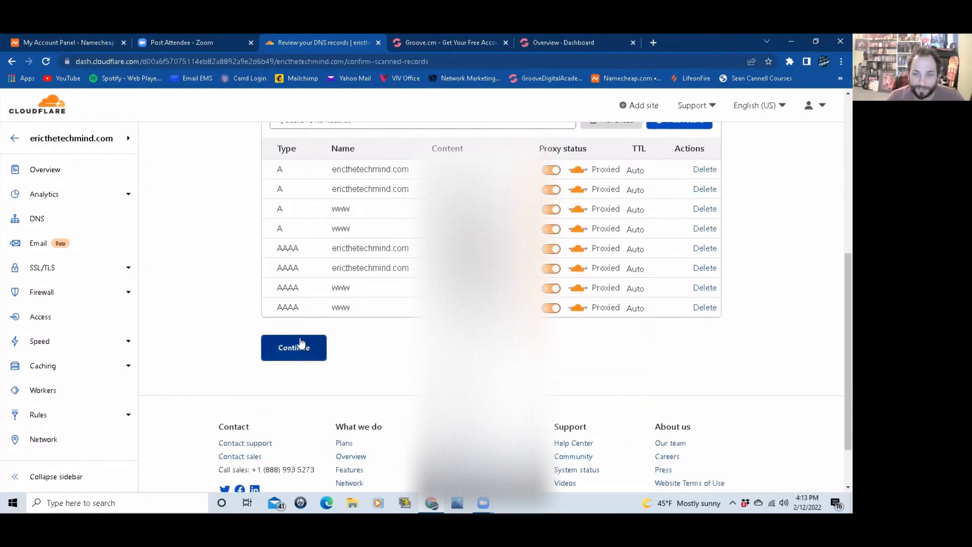
click(300, 342)
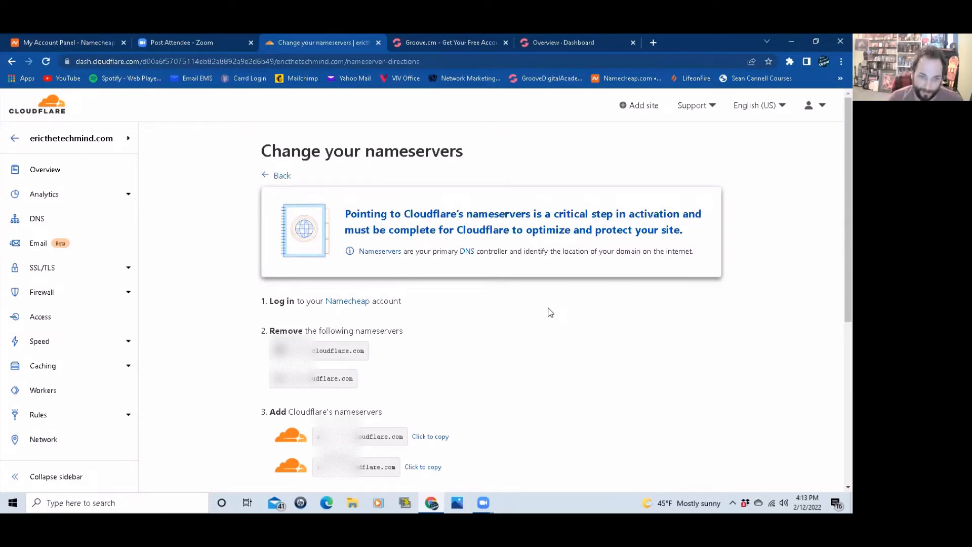
Read Cloudflare's instructions for replacing the nameservers, checking the Namecheap account dashboard in between
click(357, 303)
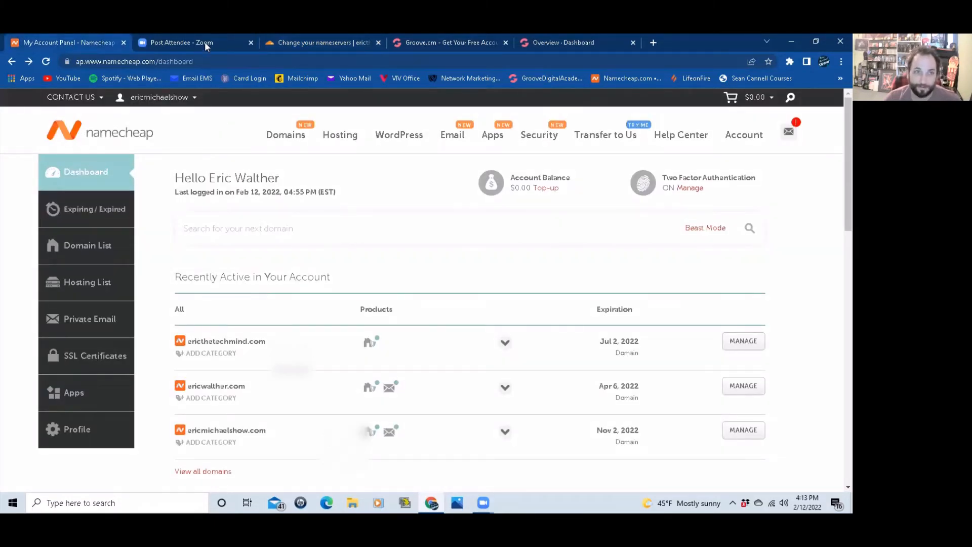
click(312, 45)
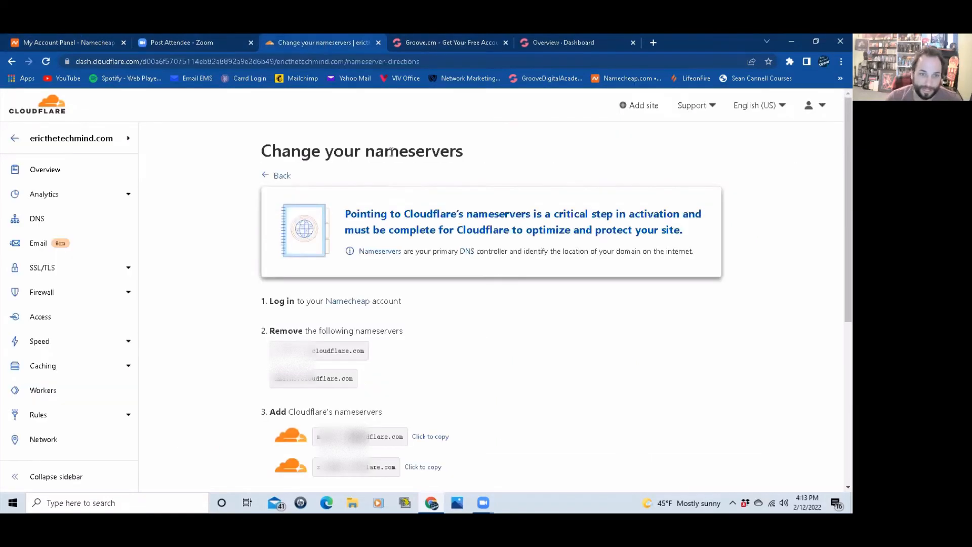
scroll(259, 210, down, 3)
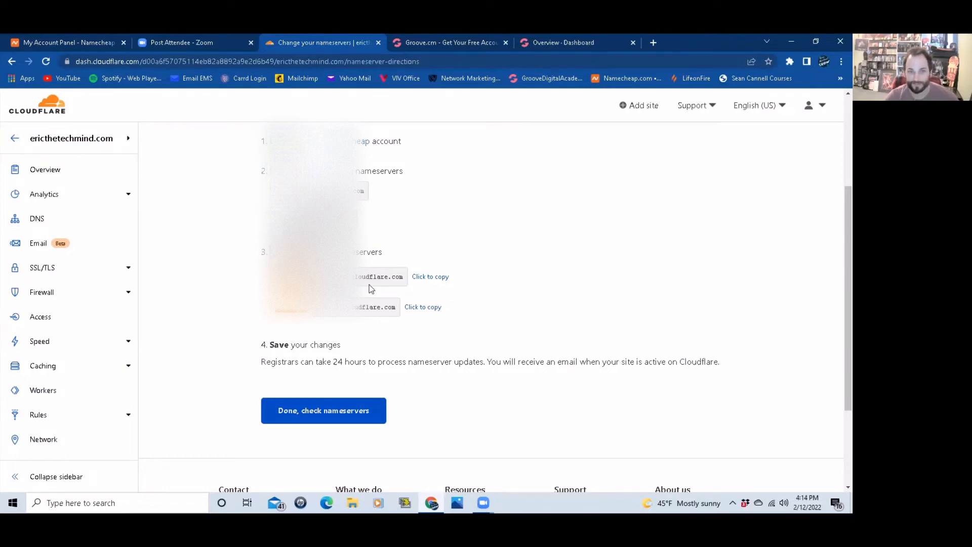
scroll(387, 218, down, 1)
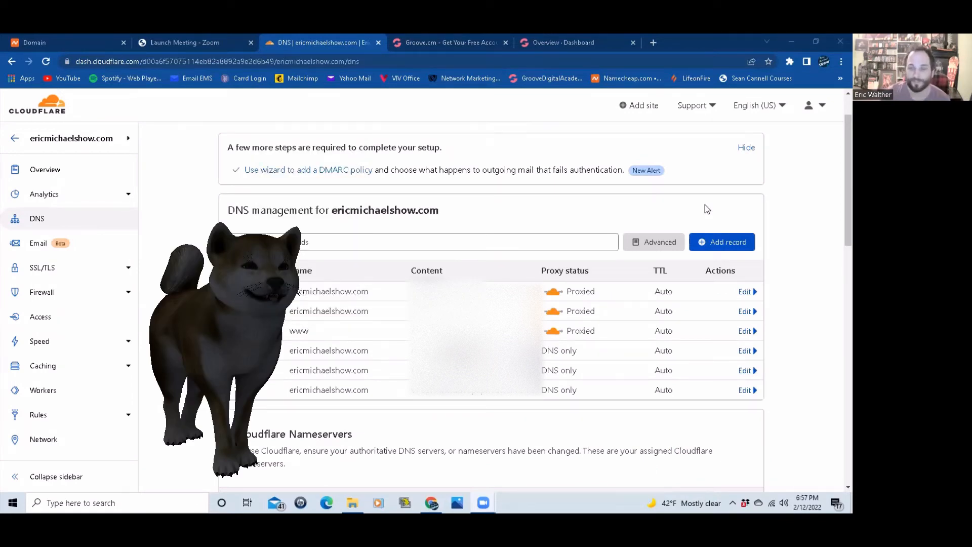
Start a new TXT record in the DNS settings of ericmichaelshow.com with @ as its name
click(715, 243)
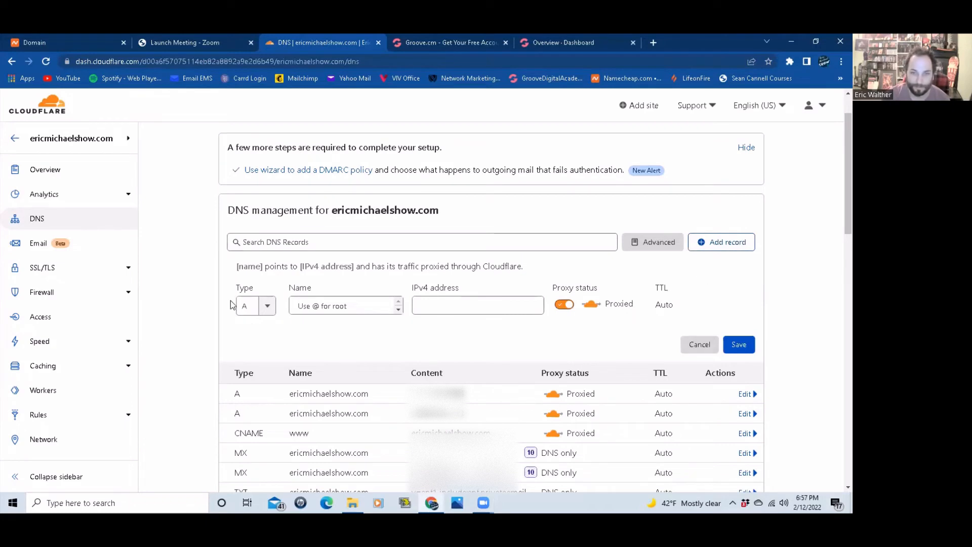
click(267, 307)
scroll(279, 349, down, 5)
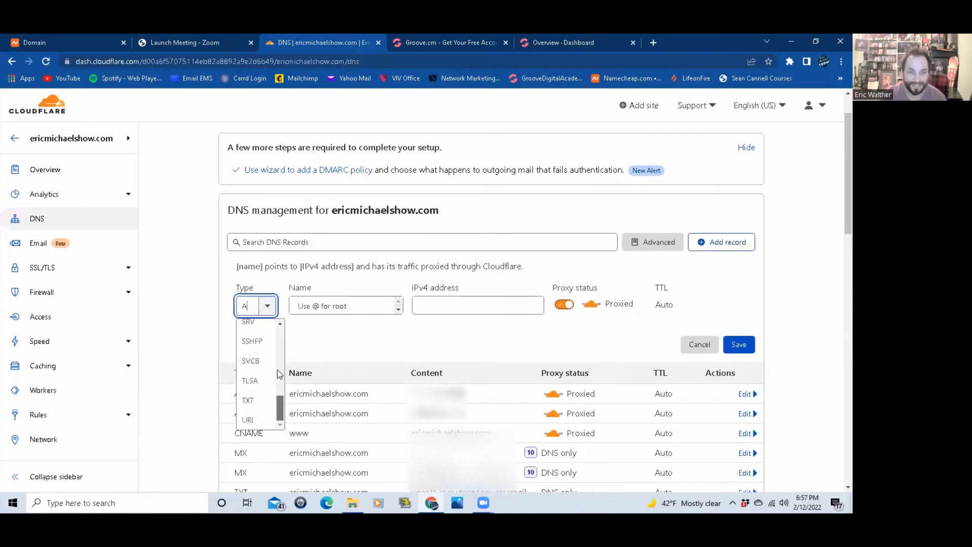
click(248, 400)
click(326, 305)
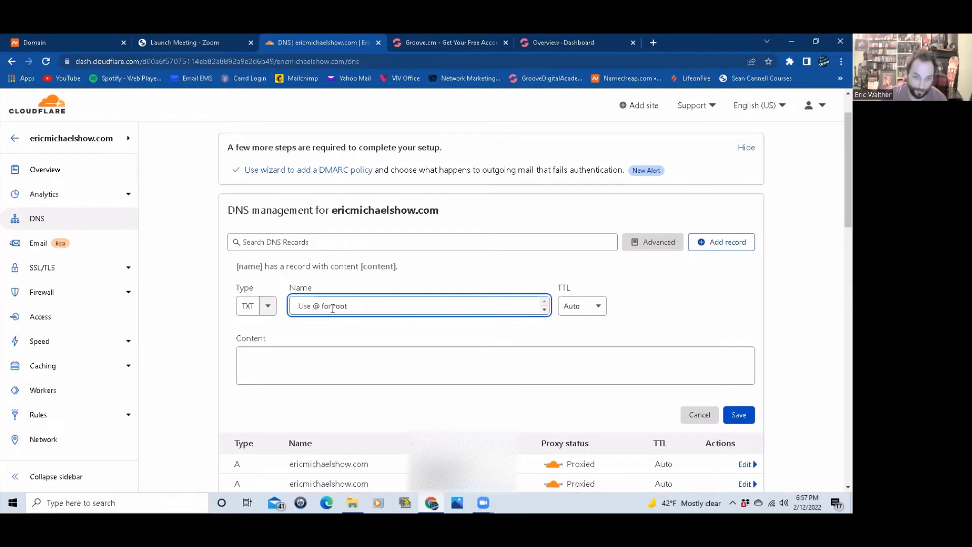
text(@)
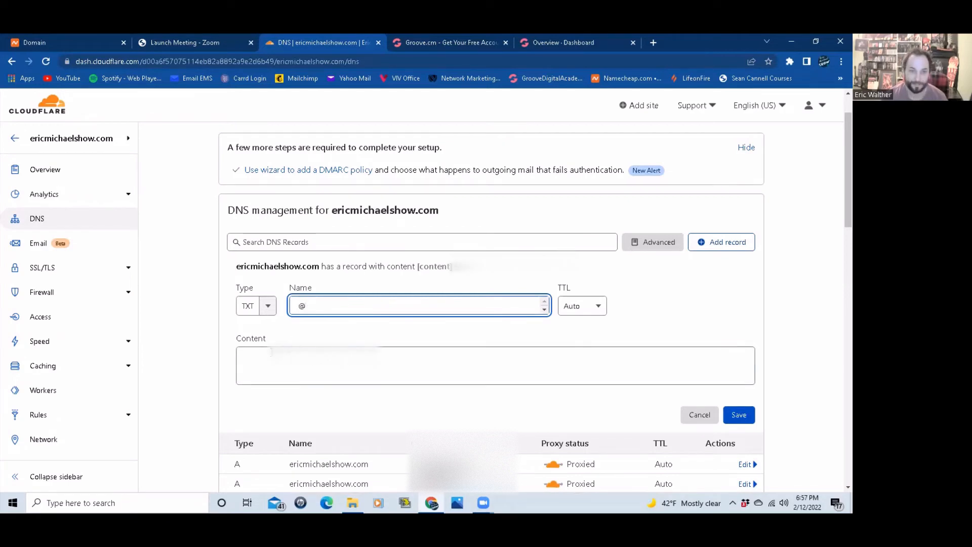
Paste the Groove verification value as the TXT record's content, check it against Groove's domain setup, and save the record
click(258, 352)
key(ctrl+v)
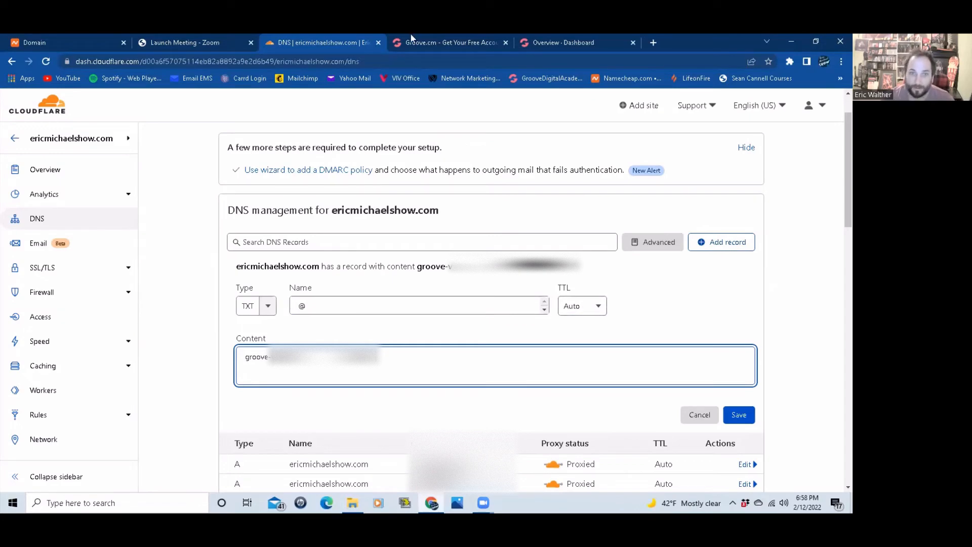
click(432, 43)
click(557, 43)
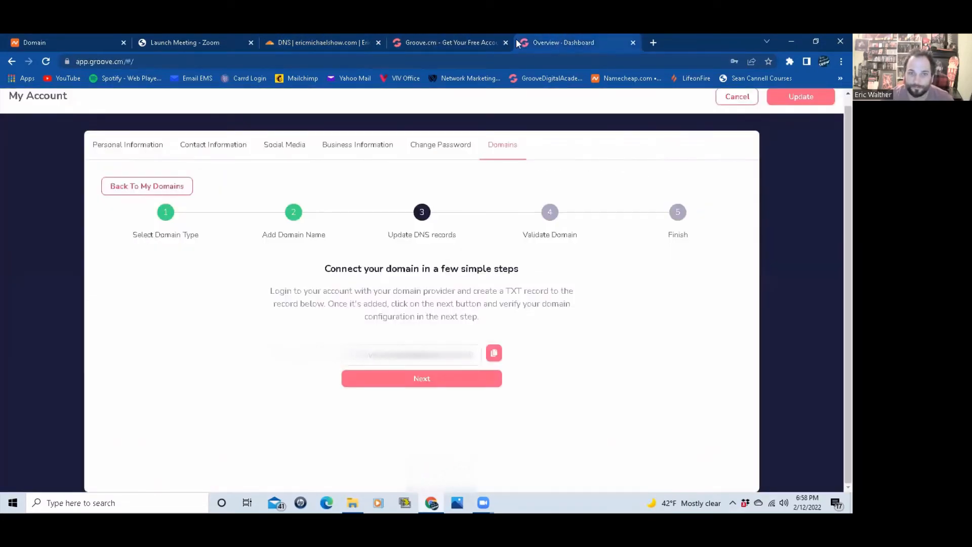
click(328, 44)
click(737, 415)
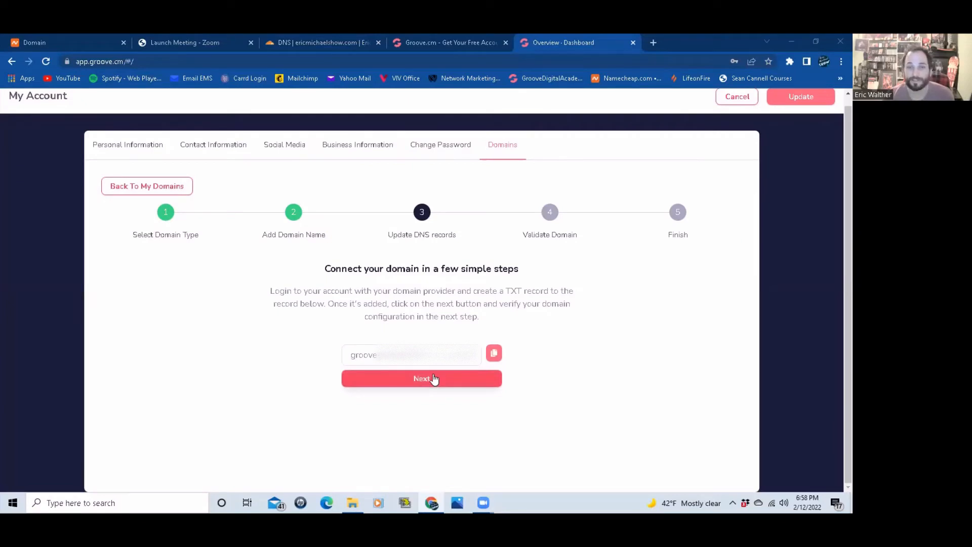
Validate the domain's DNS records in Groove's domain setup and complete the process
click(434, 379)
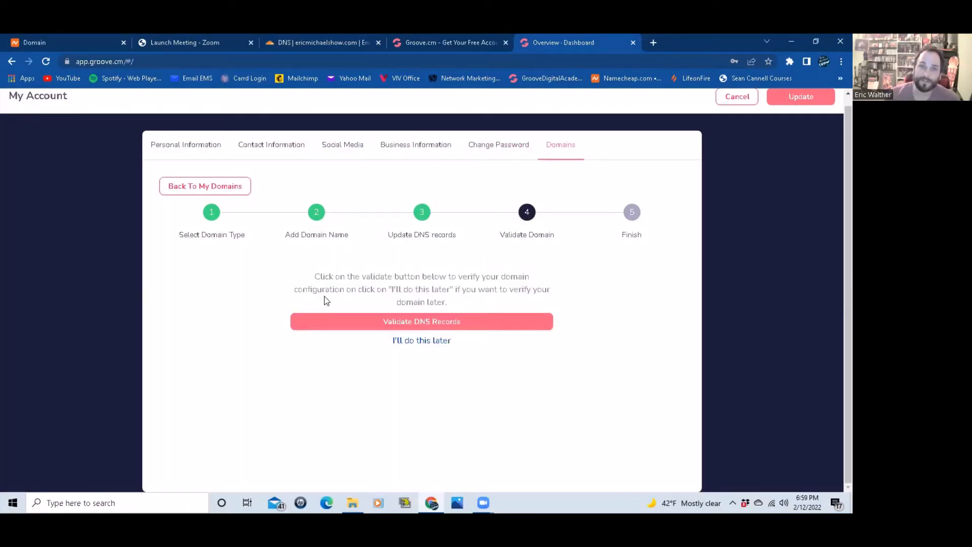
click(417, 325)
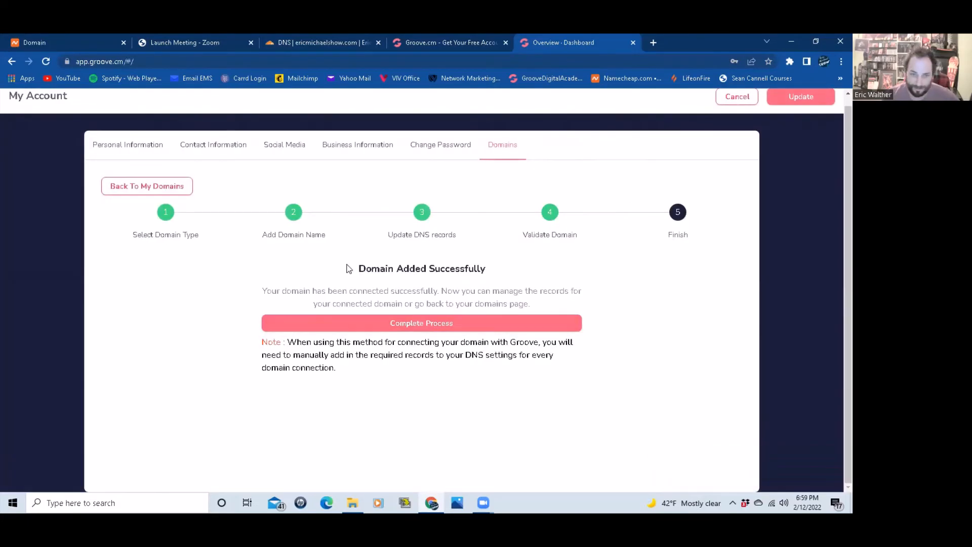
triple_click(376, 269)
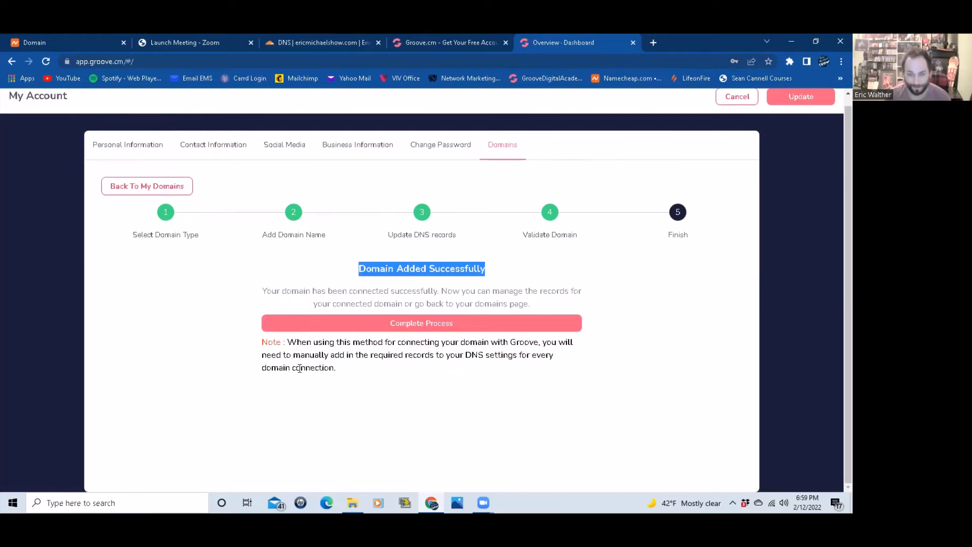
scroll(497, 375, up, 1)
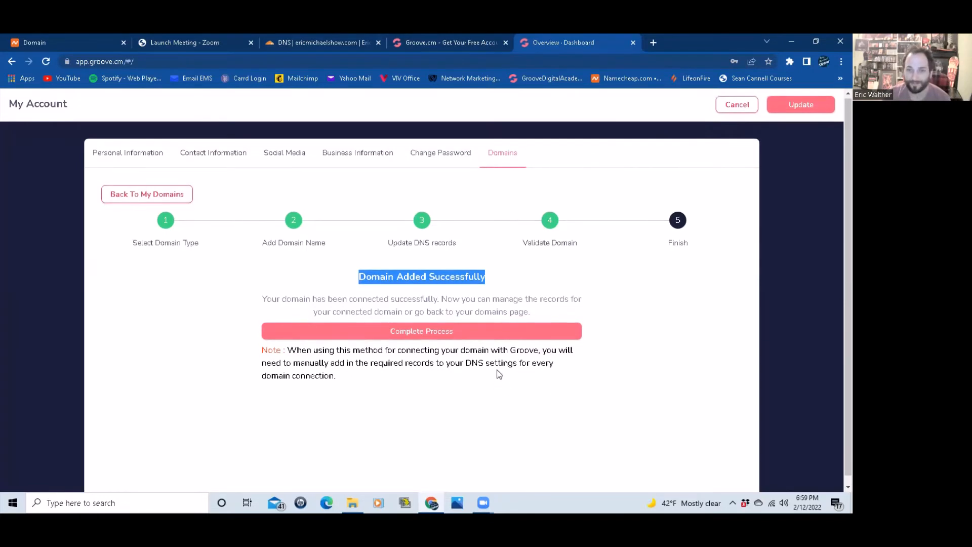
click(477, 332)
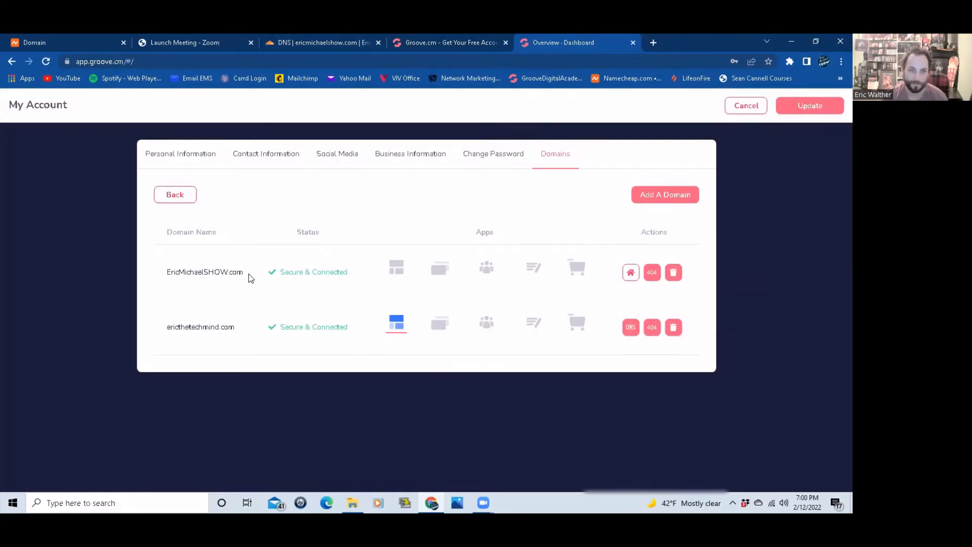
Check the name and status of EricMichaelSHOW.com in Groove's domain list, and the ericthetechmind.com overview in Cloudflare
drag(248, 276, 166, 279)
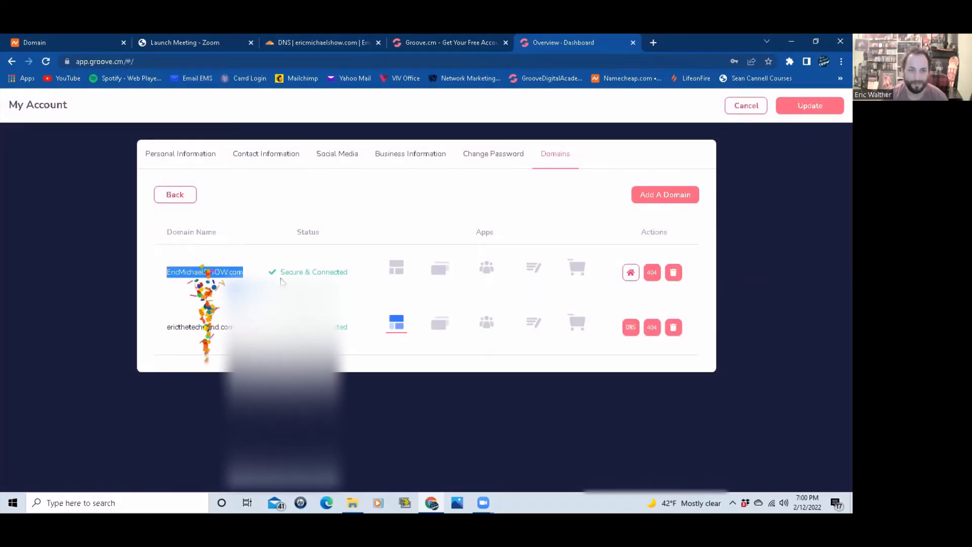
drag(279, 277, 350, 280)
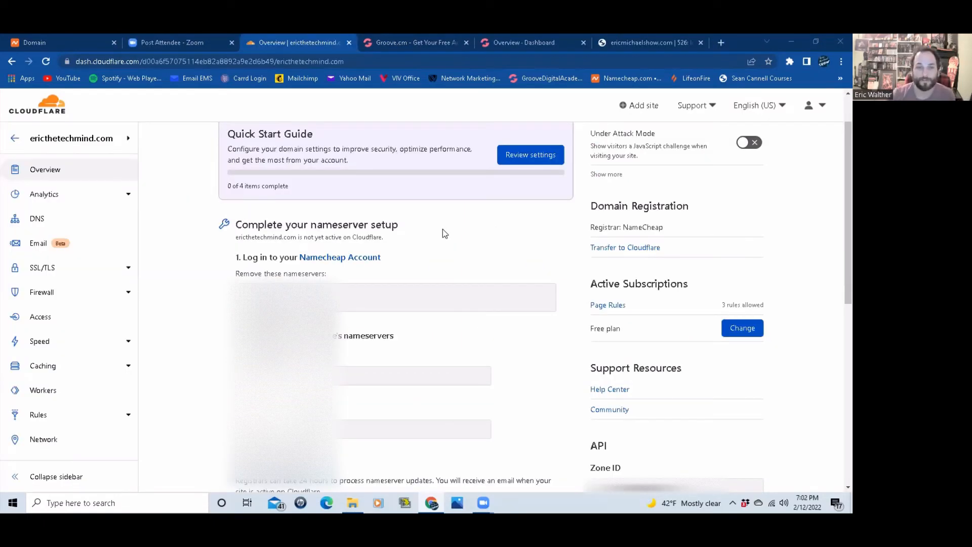
drag(349, 161, 223, 150)
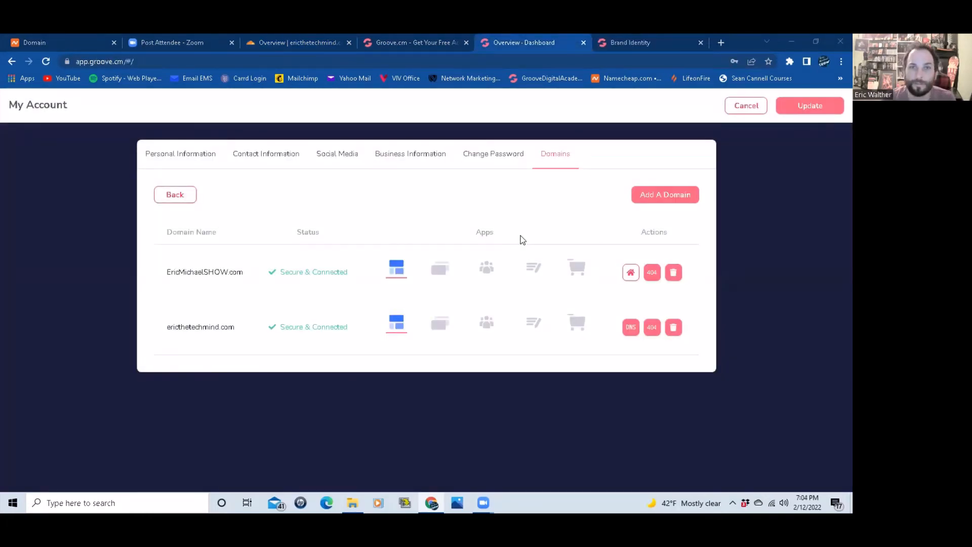
Add another domain in Groove using Legacy Domain Setup, entering the owner's full-name .com domain
click(655, 193)
click(468, 374)
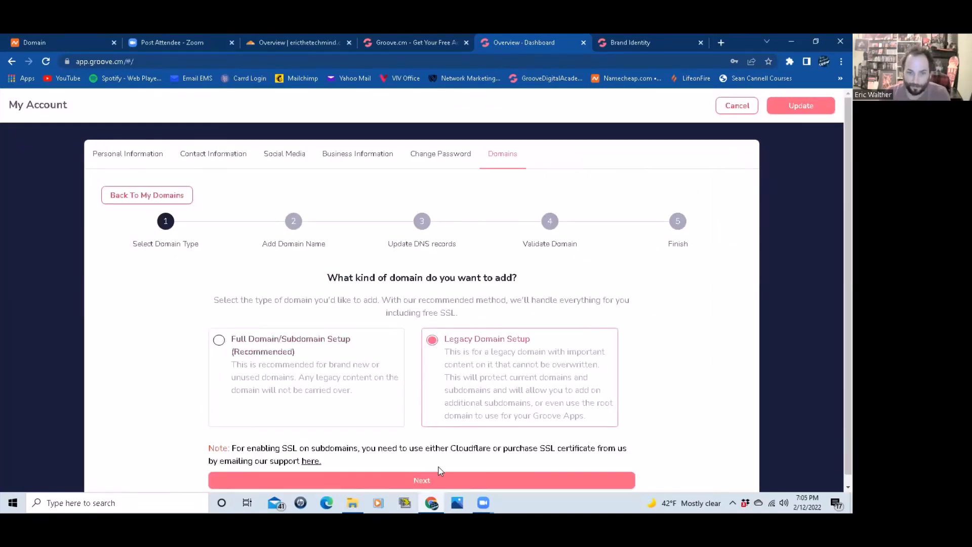
click(431, 479)
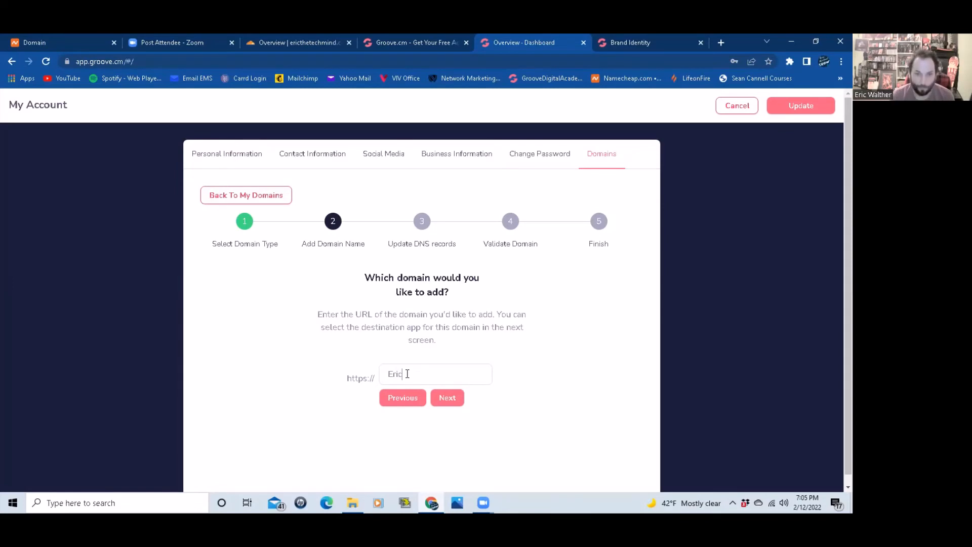
text(Walther.com)
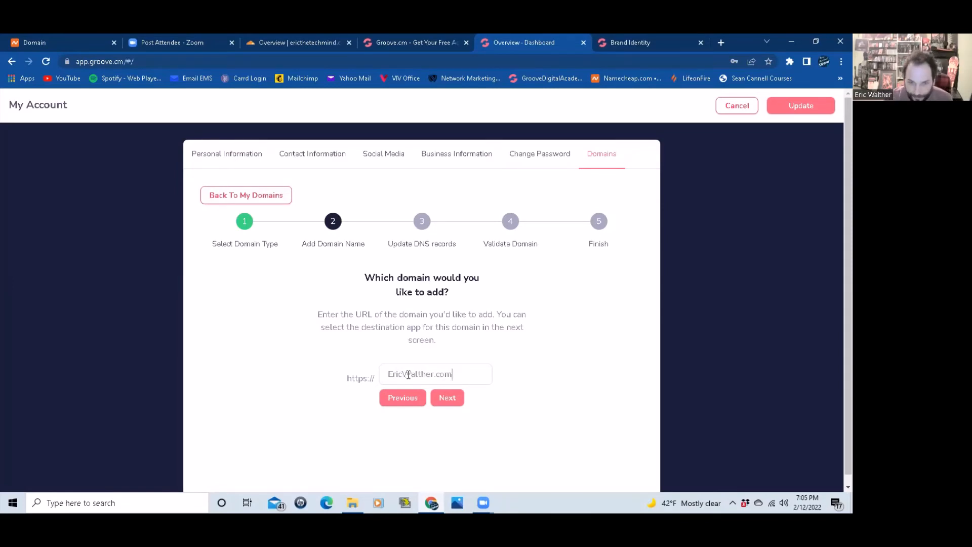
click(448, 398)
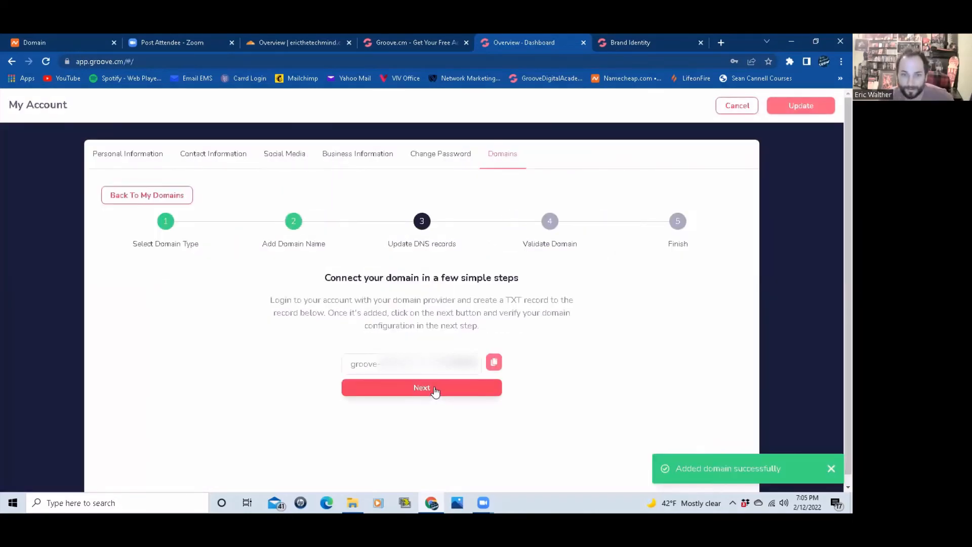
Copy Groove's TXT verification value and open the DNS settings of the full-name domain in Cloudflare
click(494, 361)
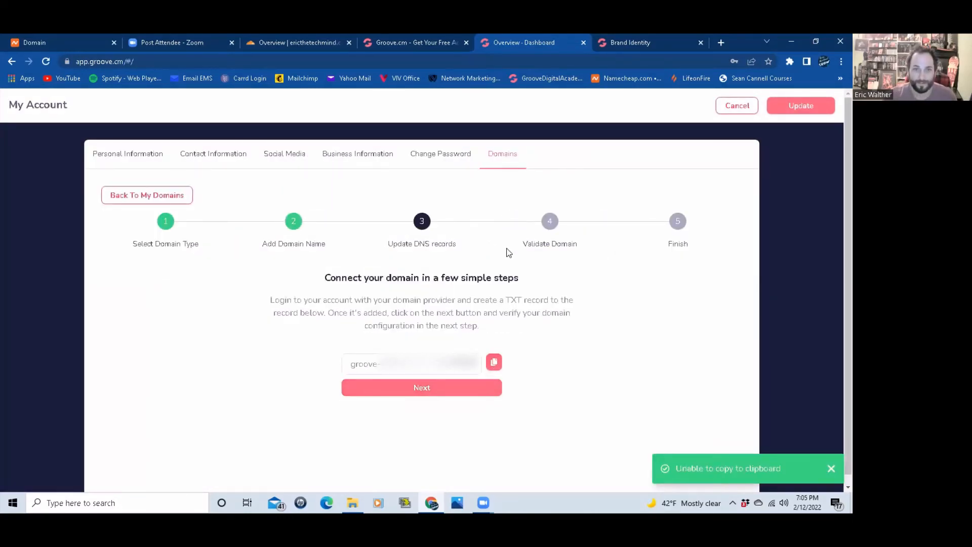
click(294, 42)
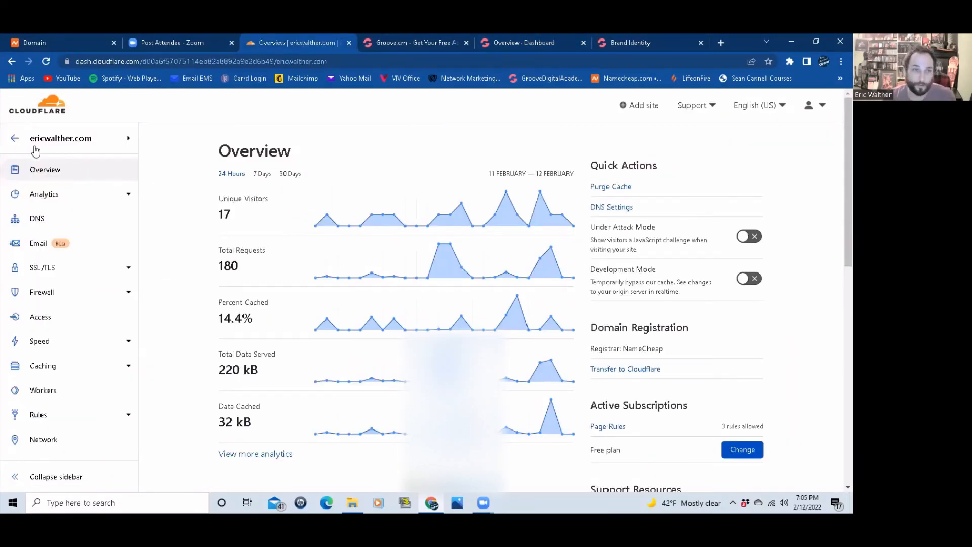
click(609, 211)
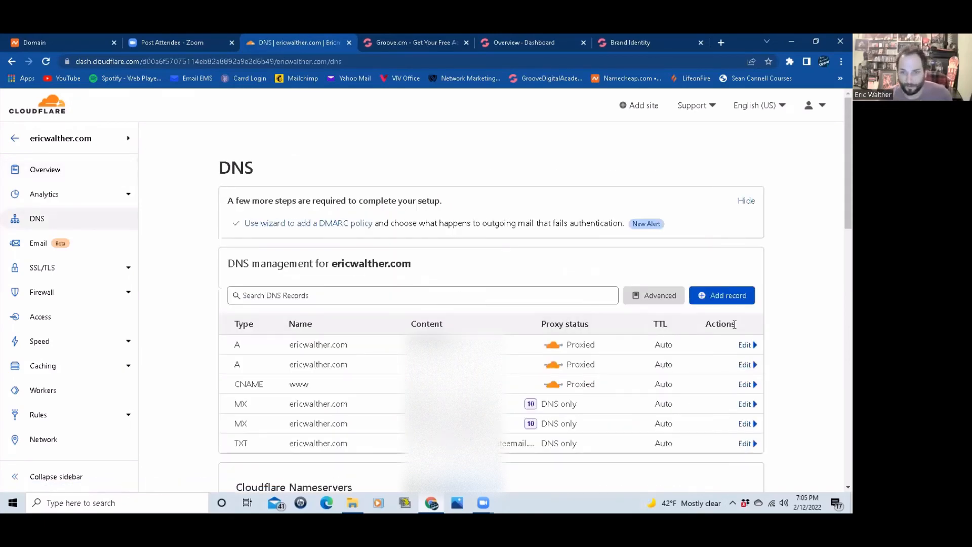
Add a TXT record named @ to the full-name domain, paste the Groove verification value as its content, and save it
click(723, 295)
click(272, 358)
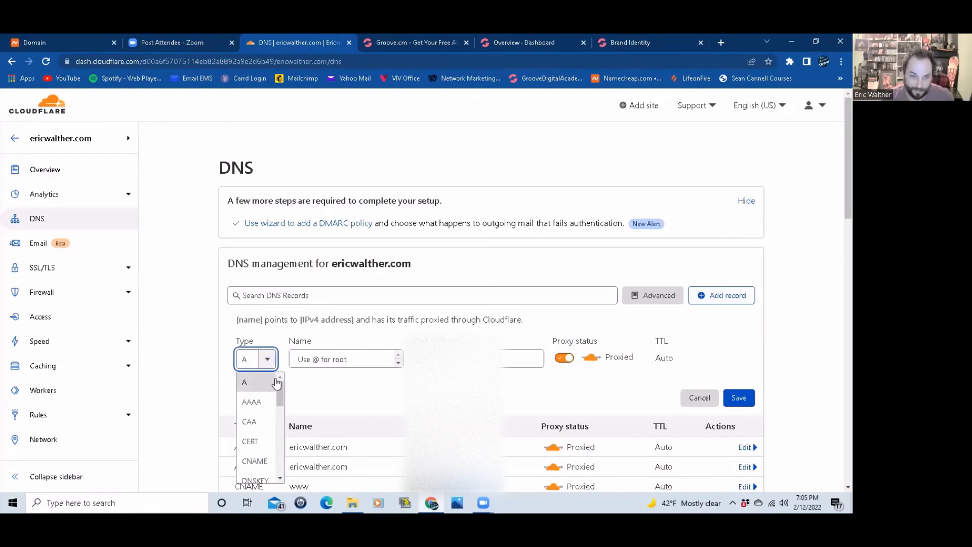
scroll(258, 415, down, 5)
click(262, 458)
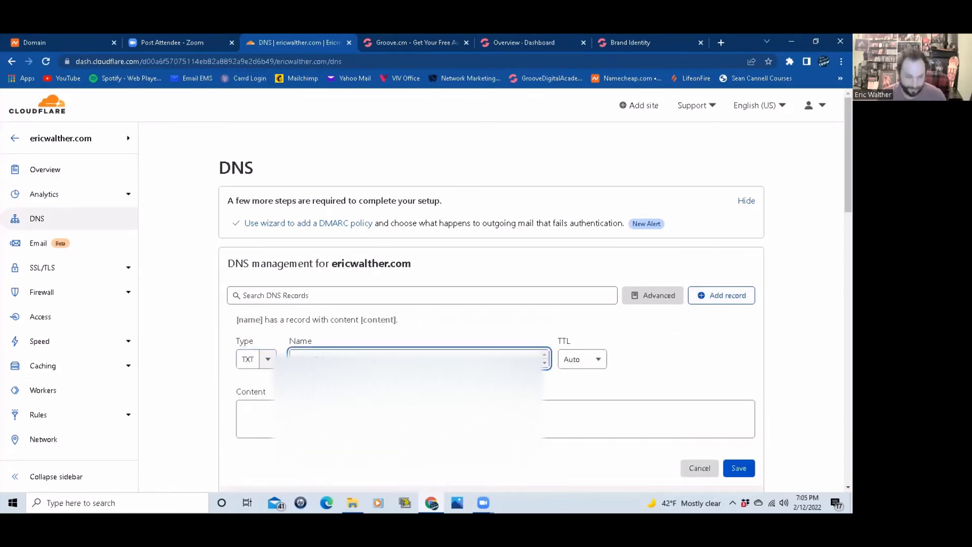
text(@)
click(350, 417)
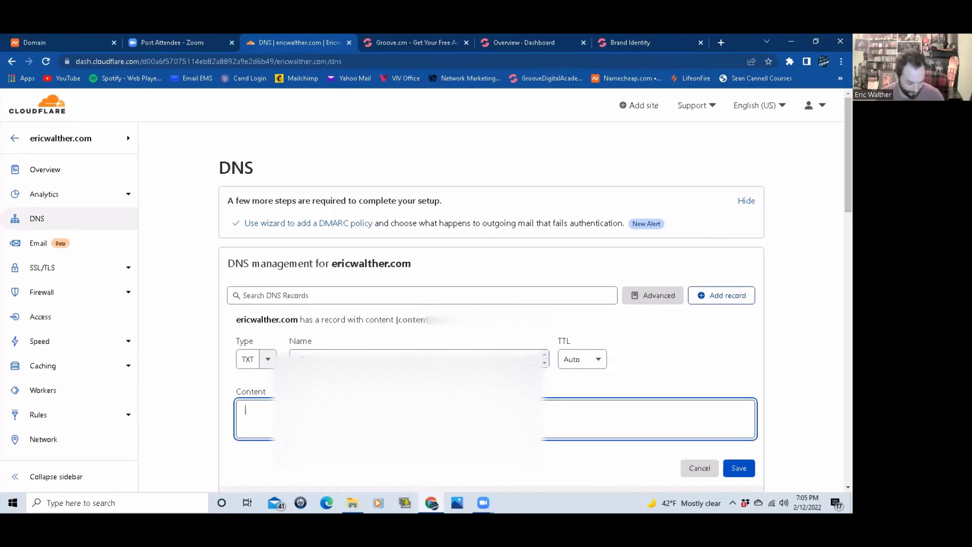
key(ctrl+v)
click(737, 466)
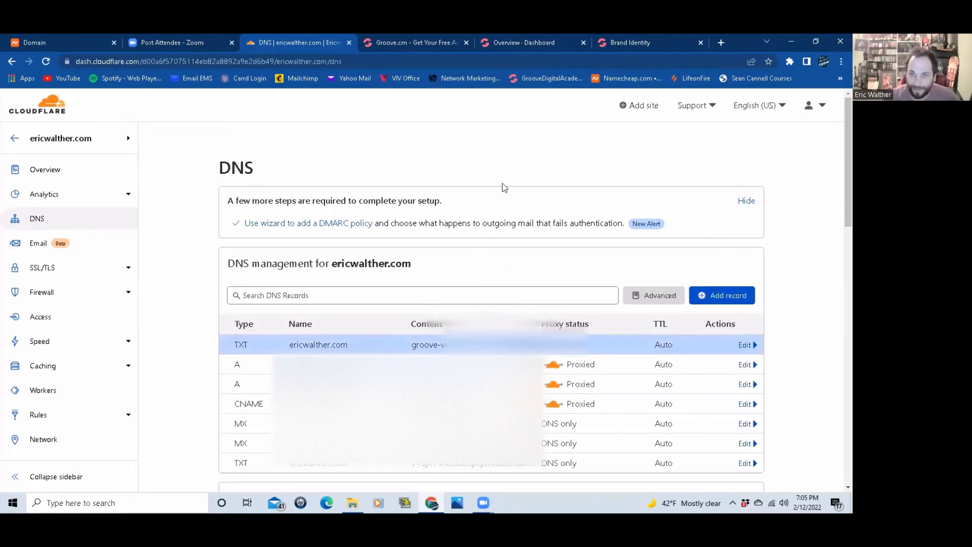
Return to Groove, validate the full-name domain's DNS records, and complete the domain setup
click(512, 42)
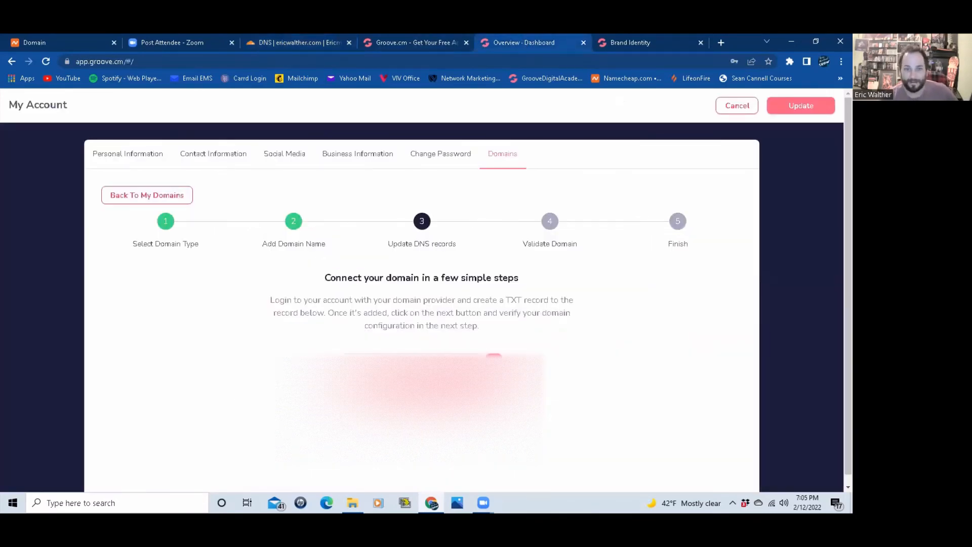
click(439, 330)
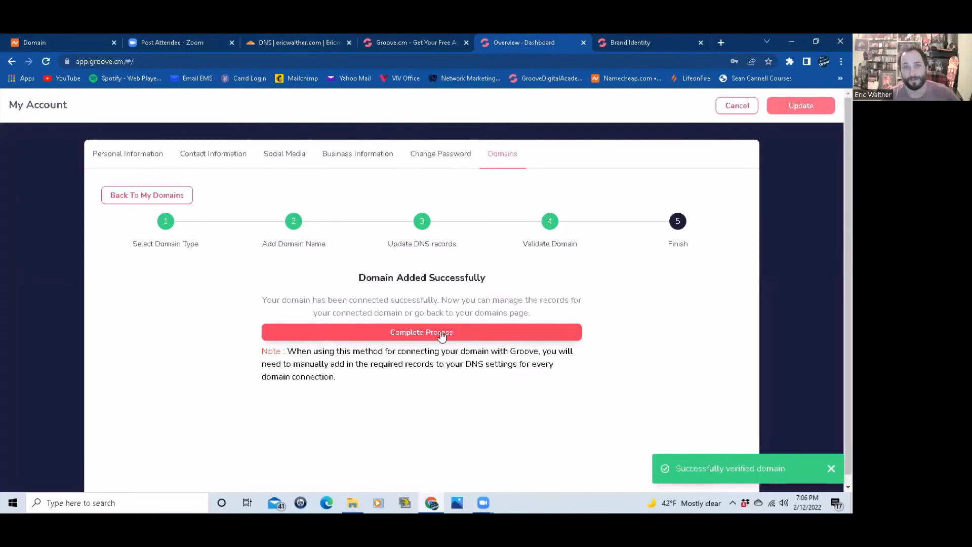
click(452, 336)
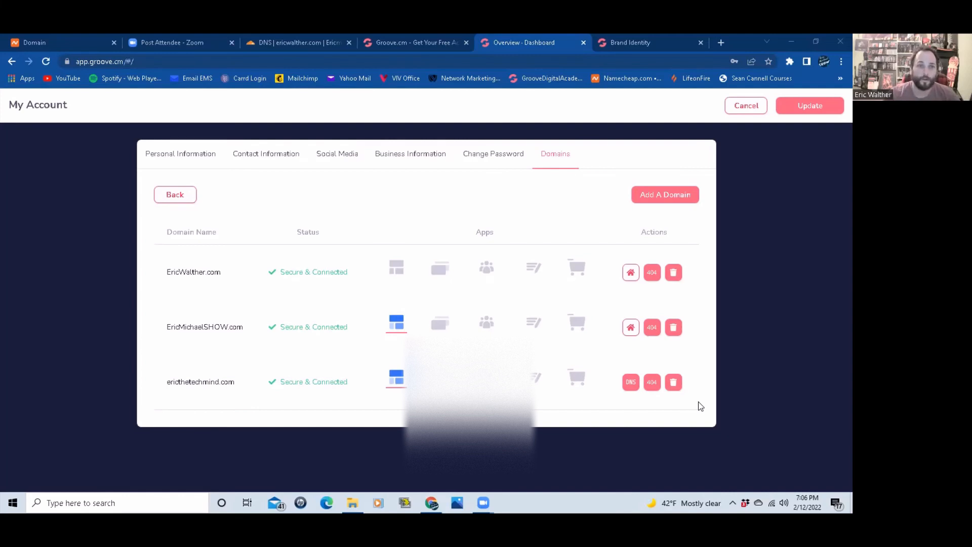
Switch to the full-name domain's DNS records in Cloudflare
click(310, 41)
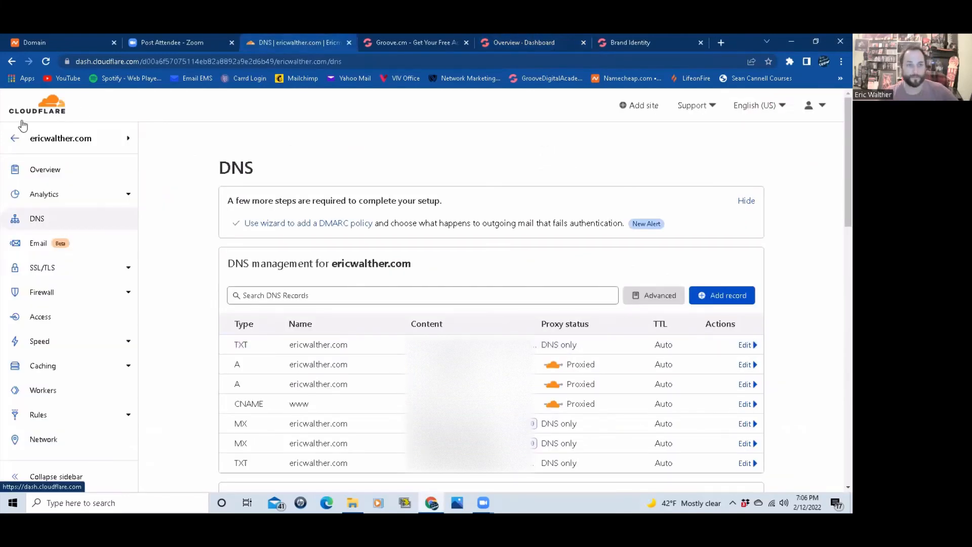